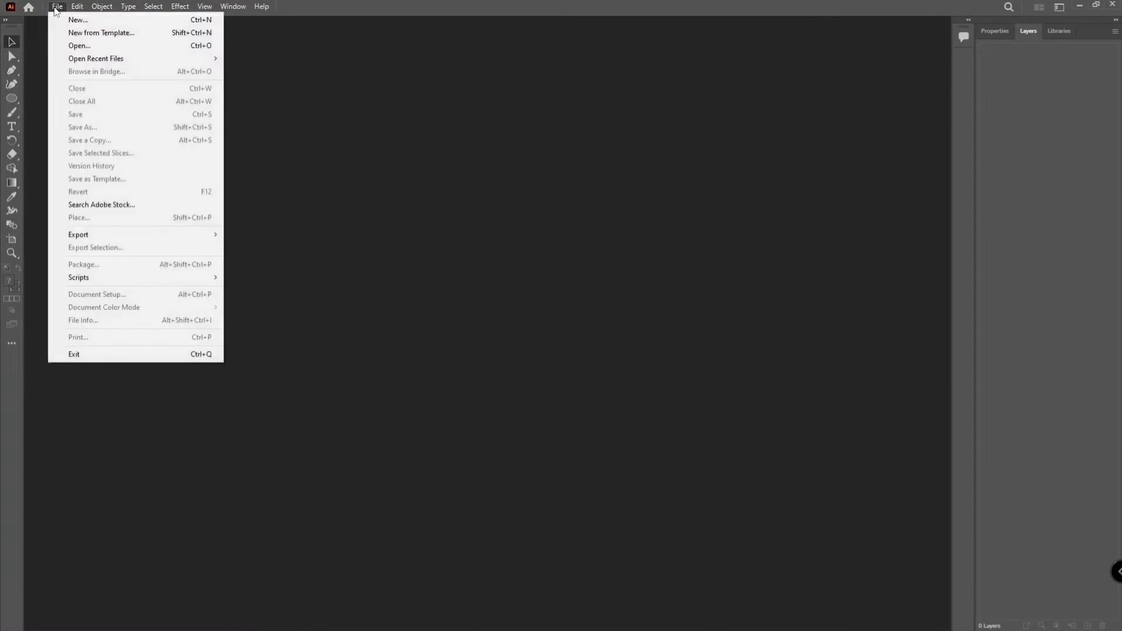
click(67, 47)
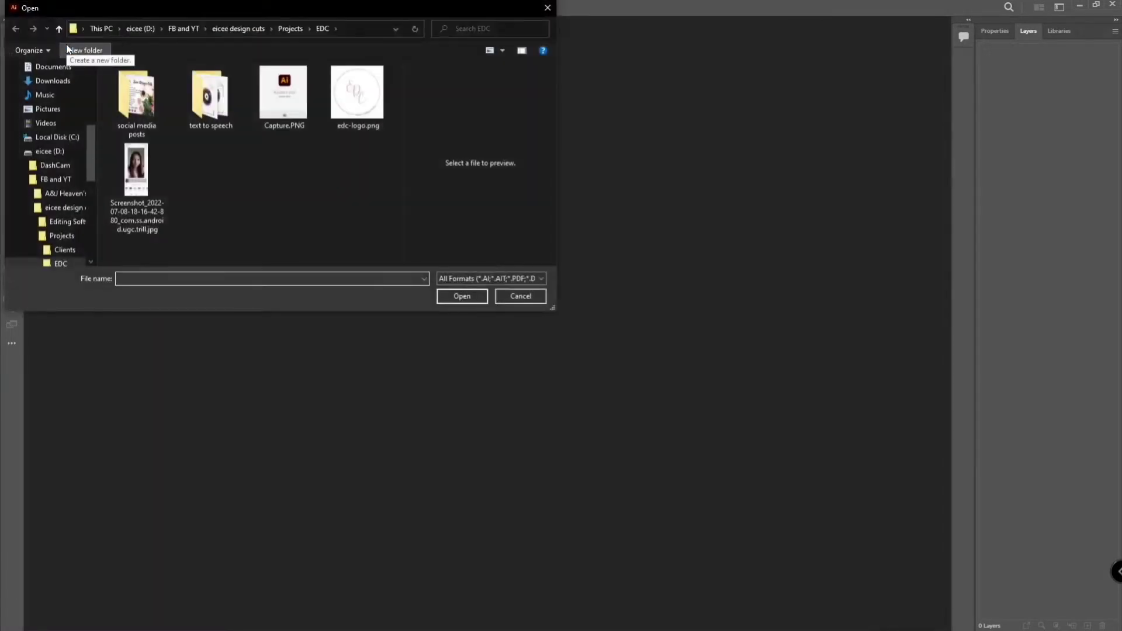
click(138, 195)
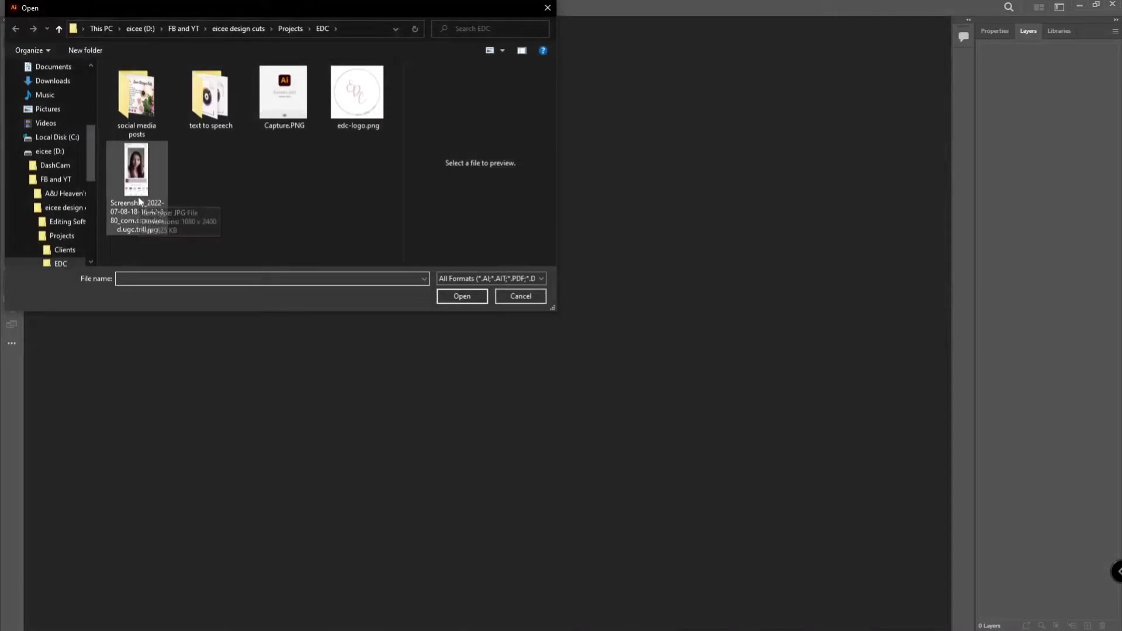
click(466, 297)
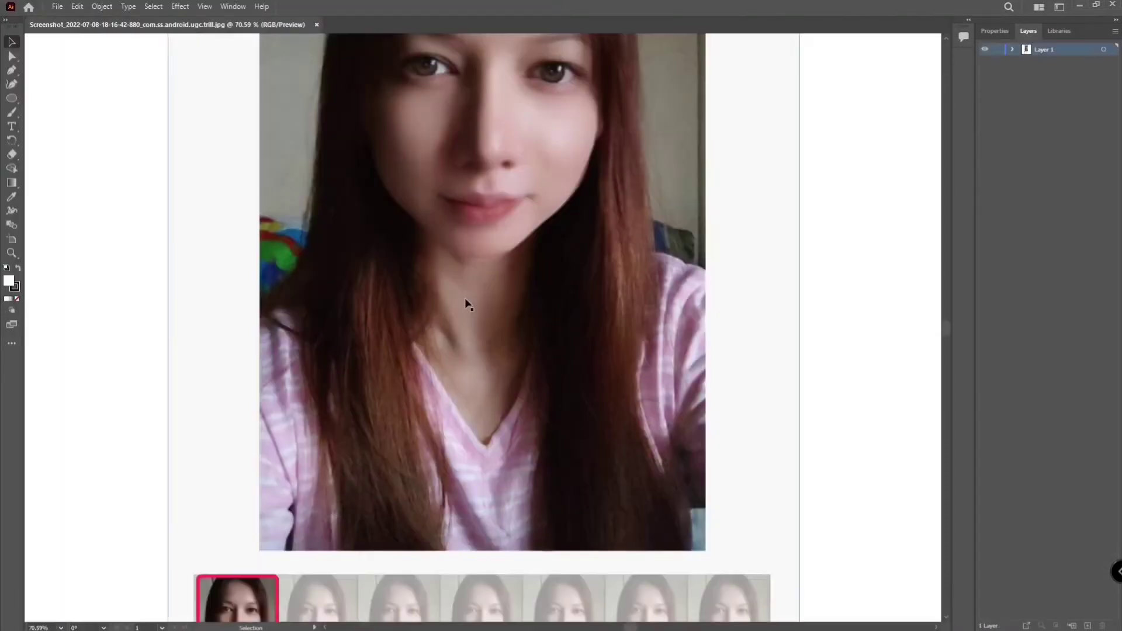
- Scale the screenshot image down proportionally to about 634 × 1409 pt and reposition it within the artboard
scroll(822, 298, up, 3)
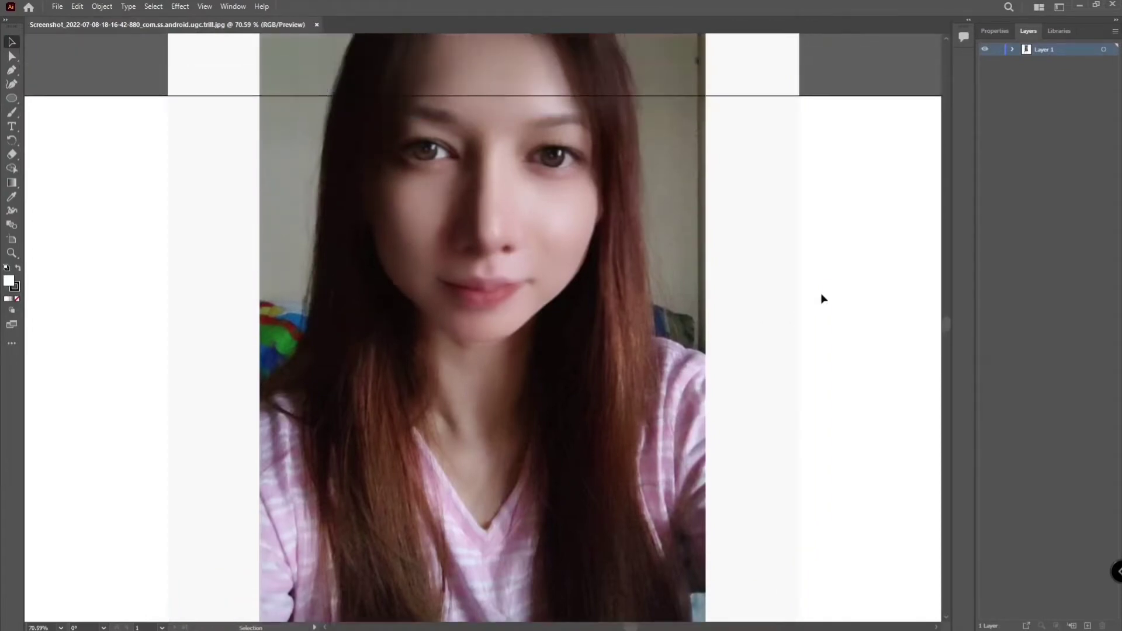
scroll(822, 297, up, 4)
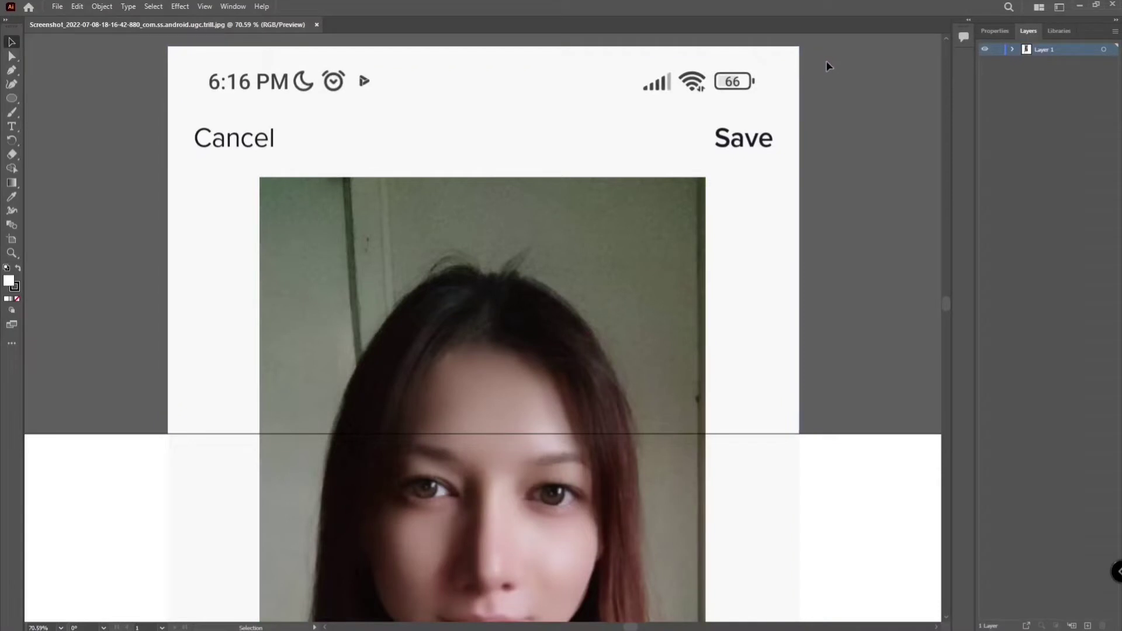
click(766, 75)
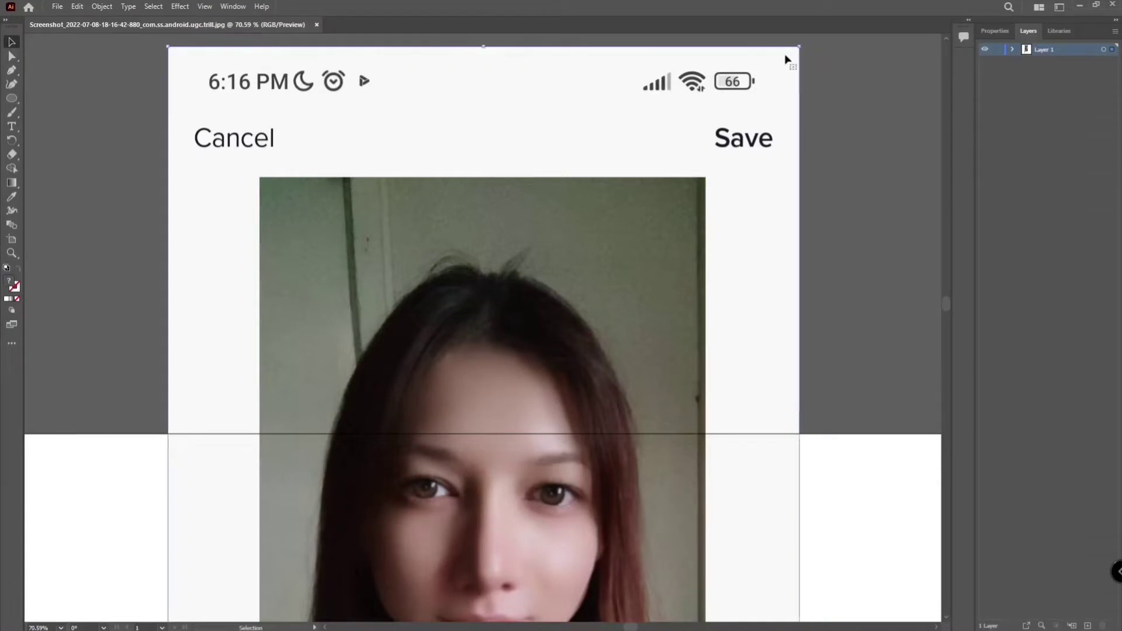
key(shift)
drag(799, 45, 574, 494)
scroll(575, 492, down, 5)
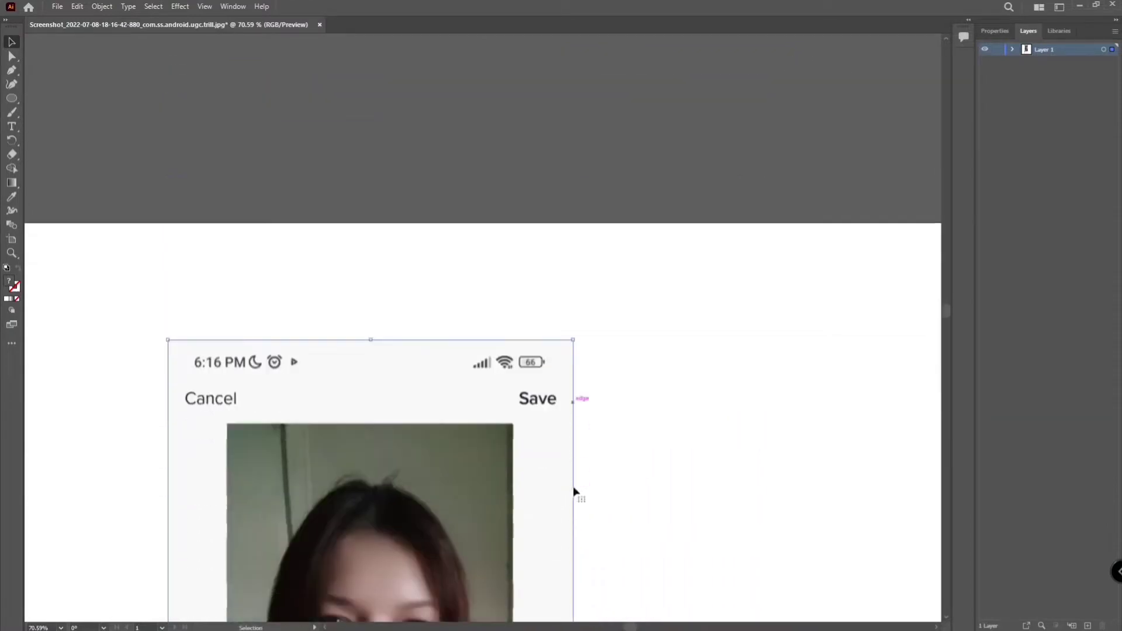
drag(345, 540, 362, 403)
scroll(634, 448, down, 2)
scroll(635, 448, up, 3)
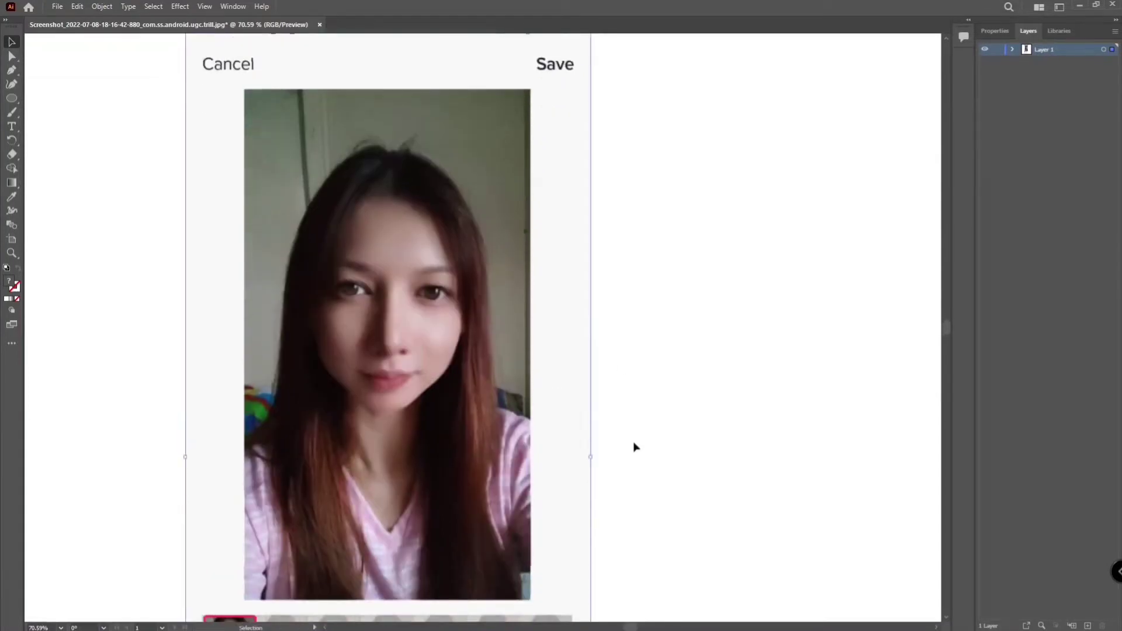
drag(591, 49, 555, 124)
scroll(621, 325, down, 3)
drag(378, 368, 430, 333)
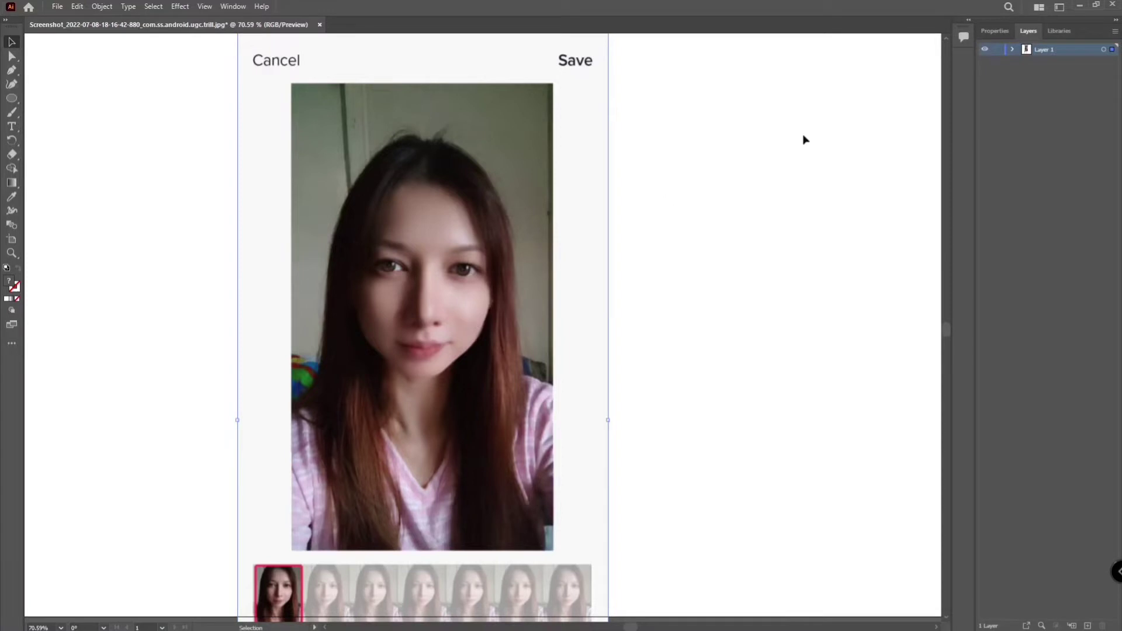
- Crop the image to the portrait photo's edges, about 449 × 797 pt, and apply the crop
click(985, 36)
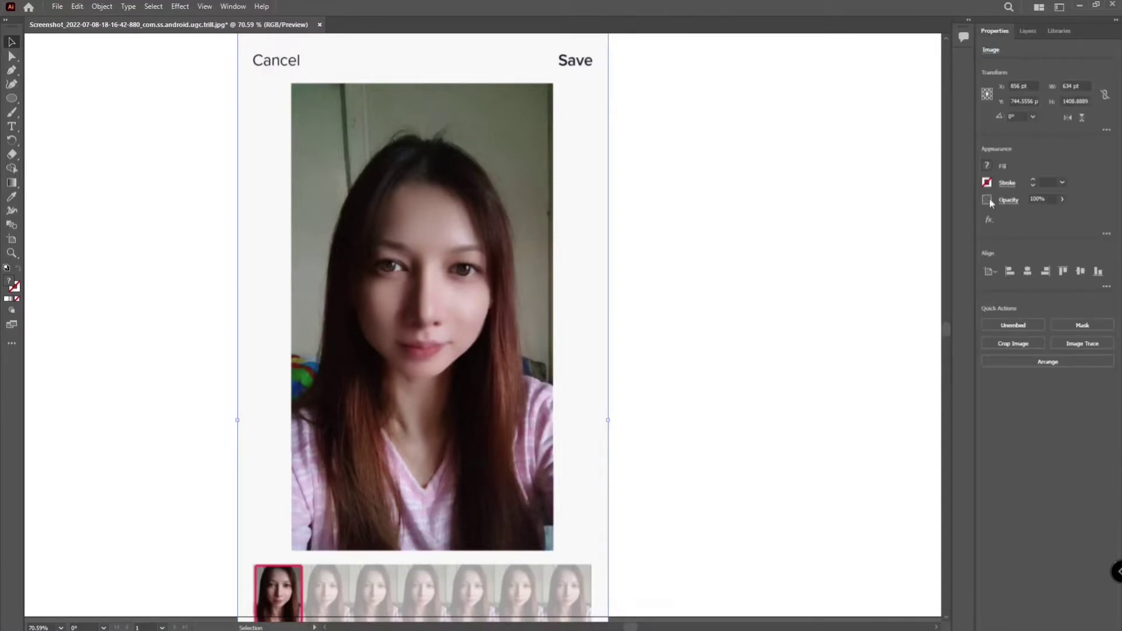
click(1007, 346)
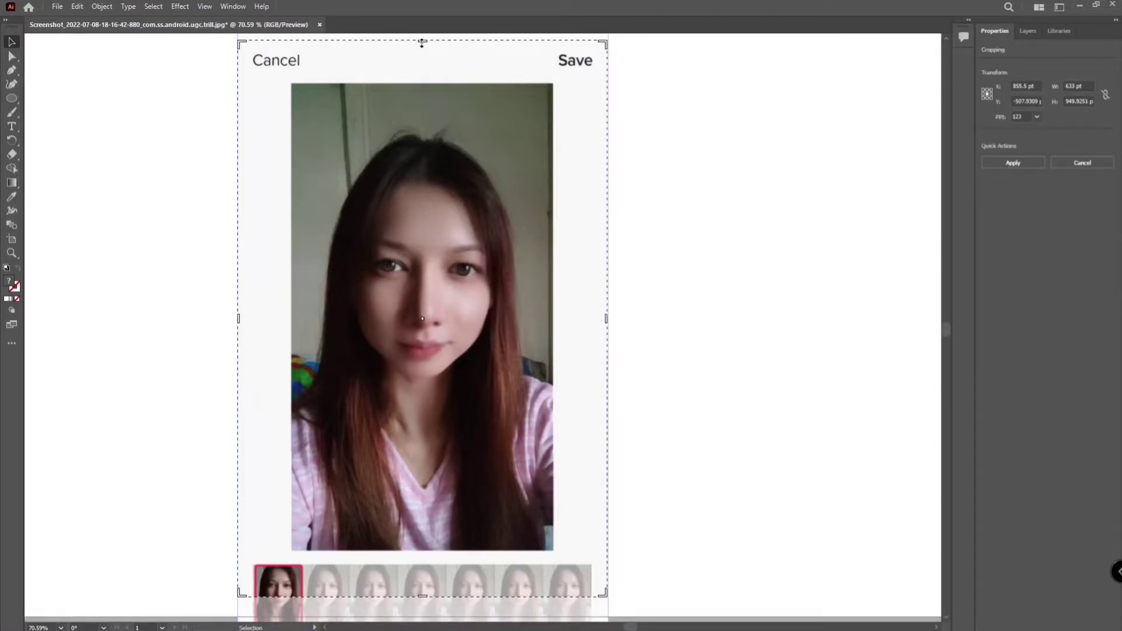
drag(422, 43, 420, 93)
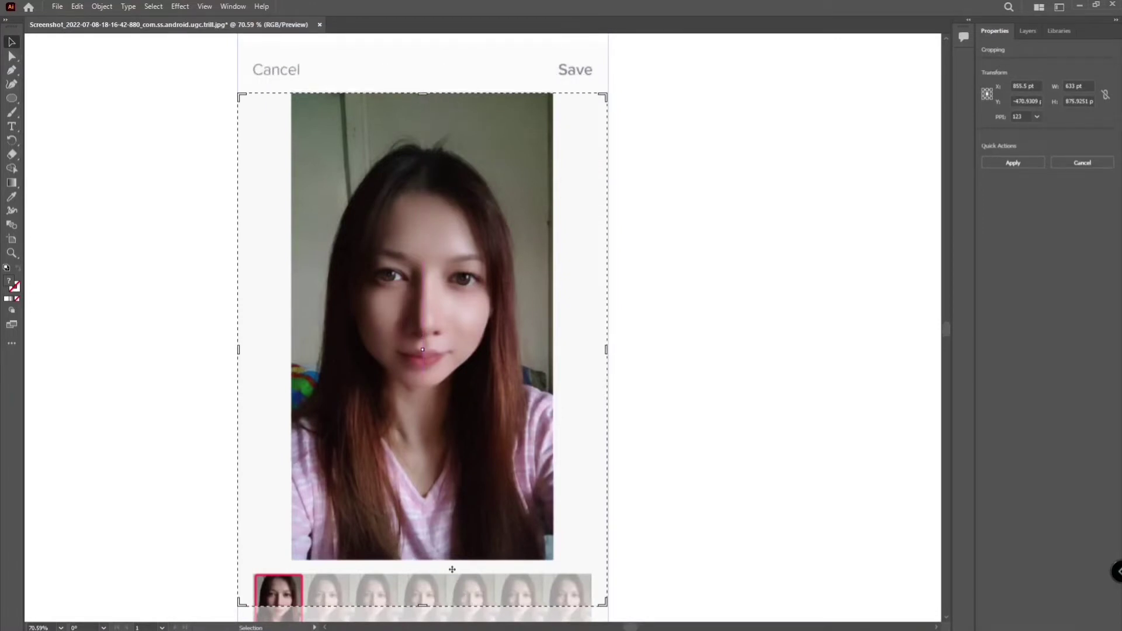
drag(422, 604, 422, 560)
drag(606, 325, 553, 329)
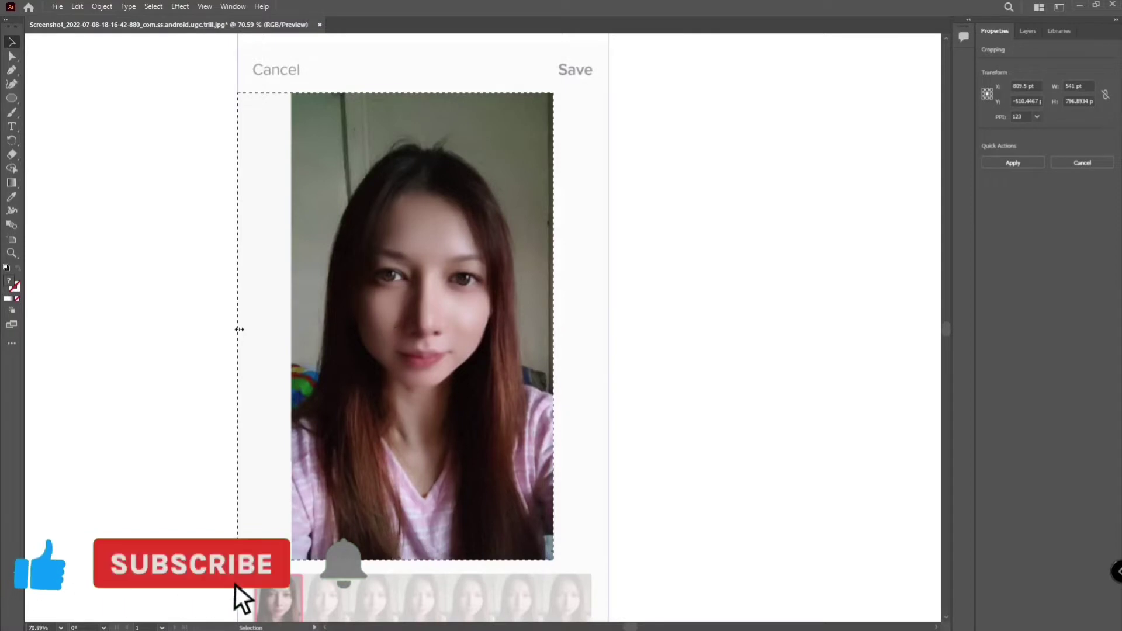
drag(238, 329, 292, 339)
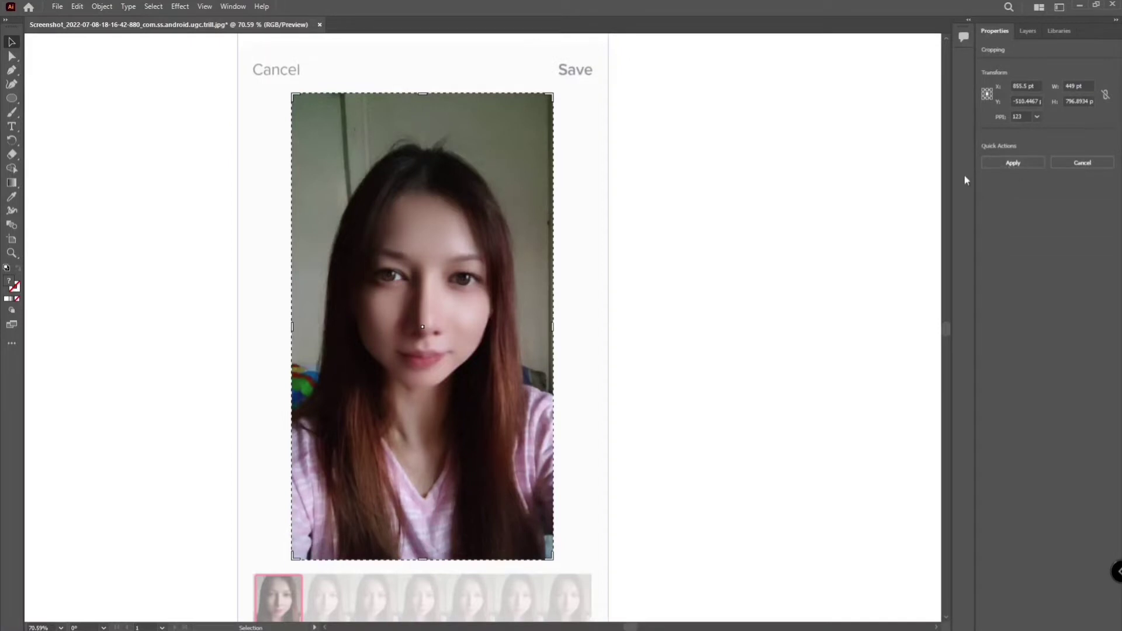
click(1014, 163)
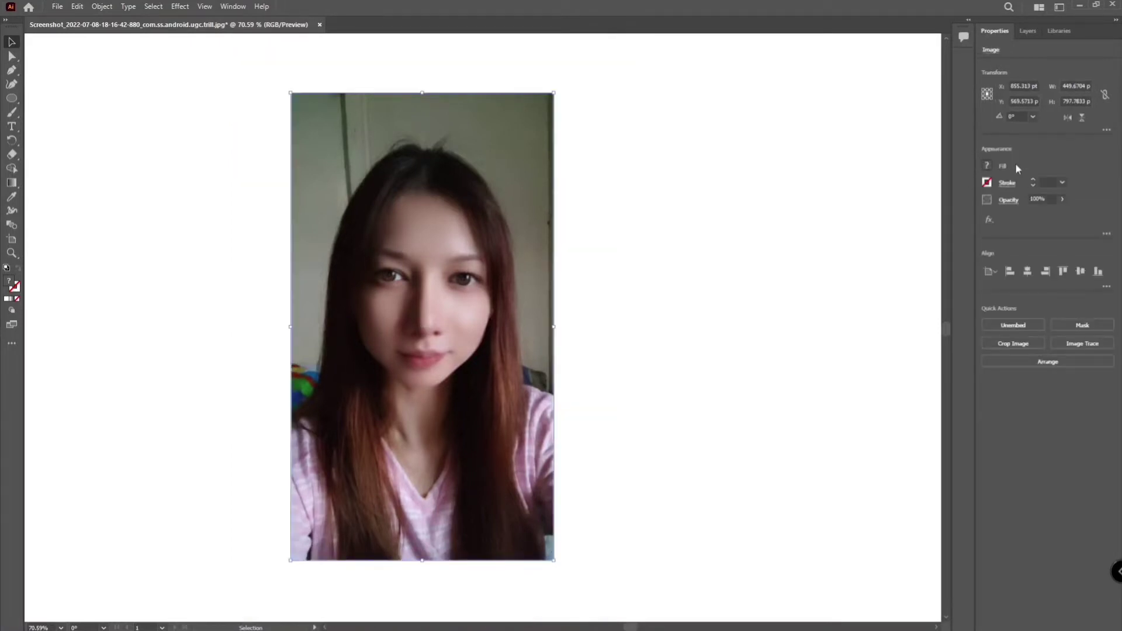
- Export the cropped artwork to the EDC folder in JPEG format with the file name "sample crop image"
click(53, 9)
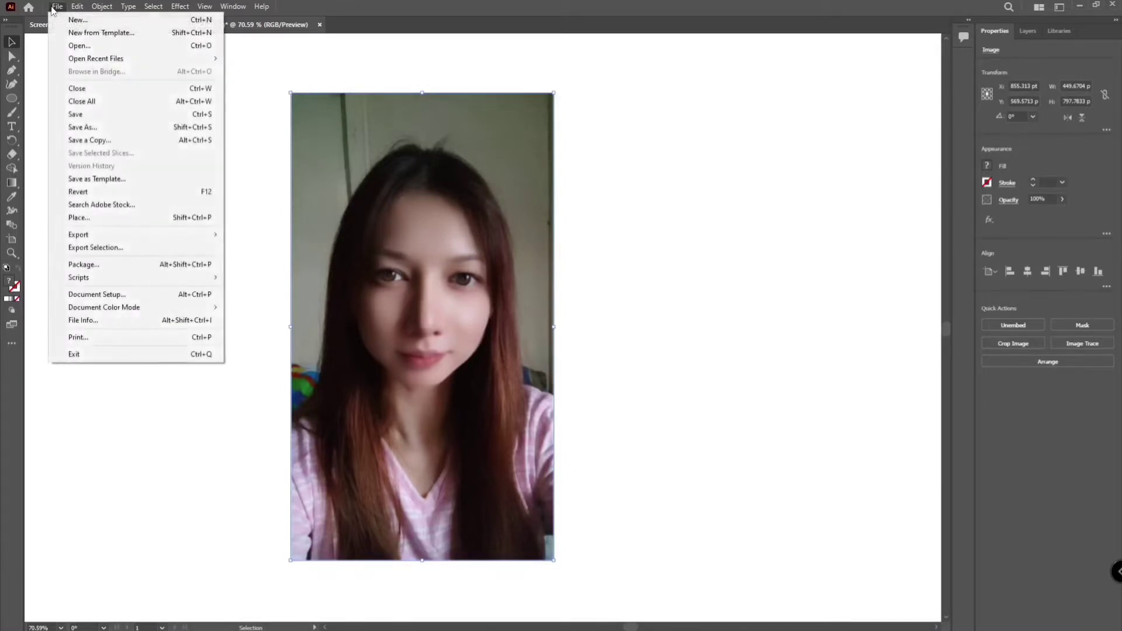
mouse_move(87, 236)
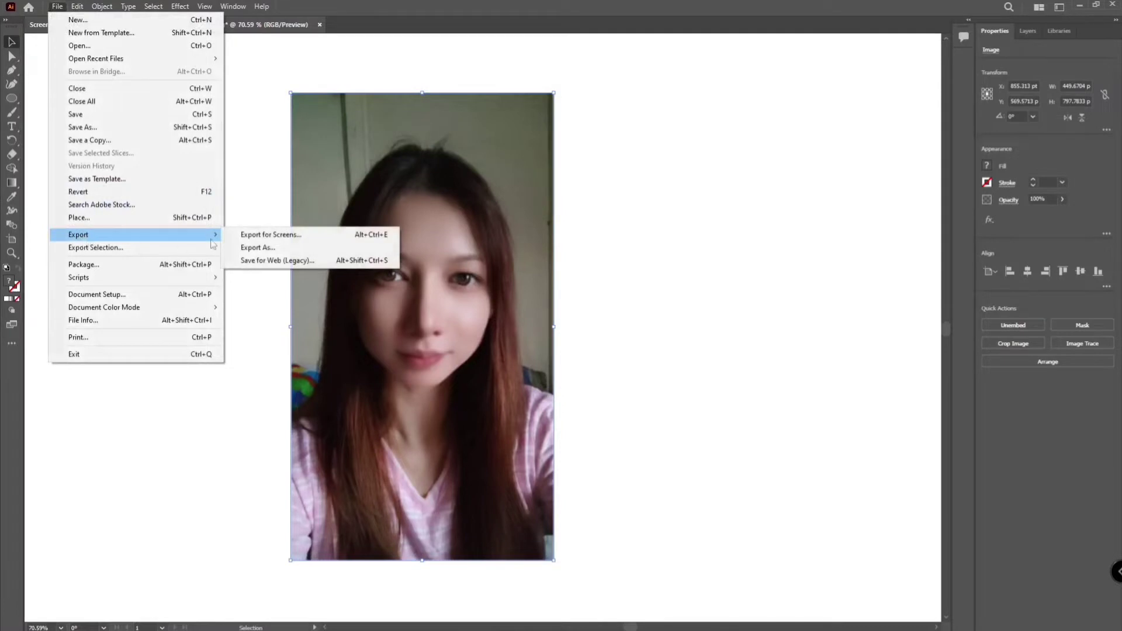
click(252, 248)
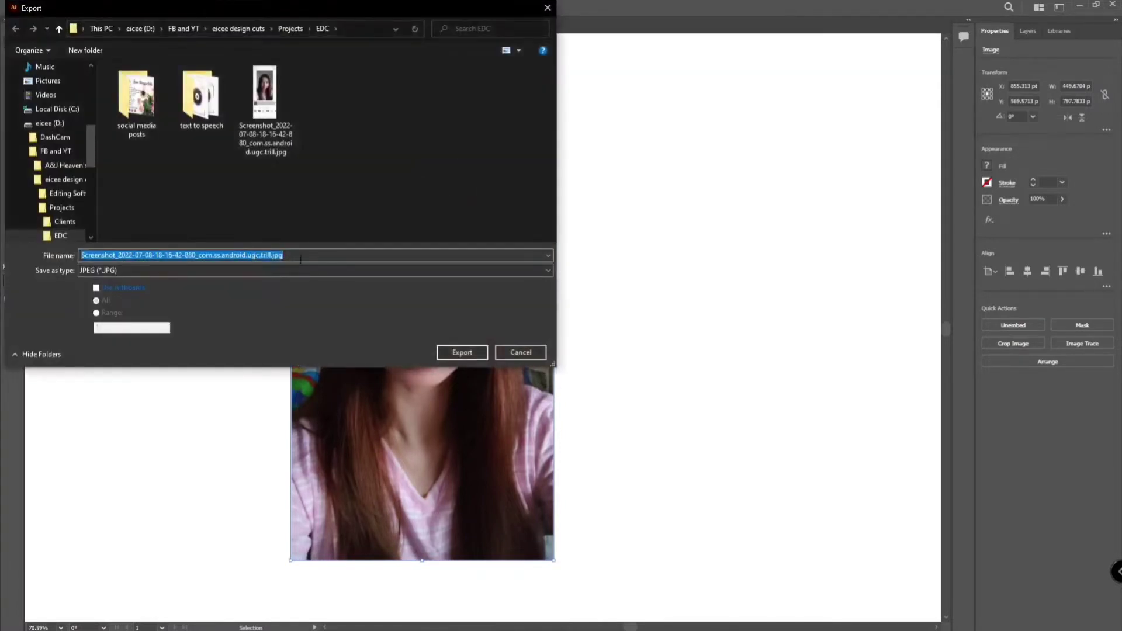
text(sample cr)
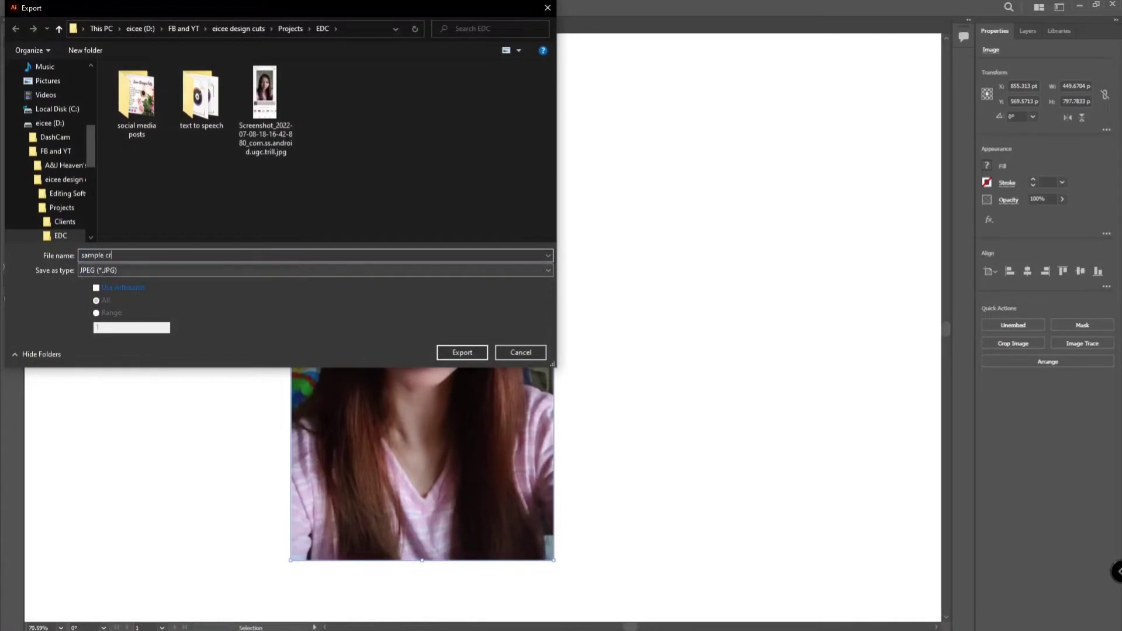
text(op image)
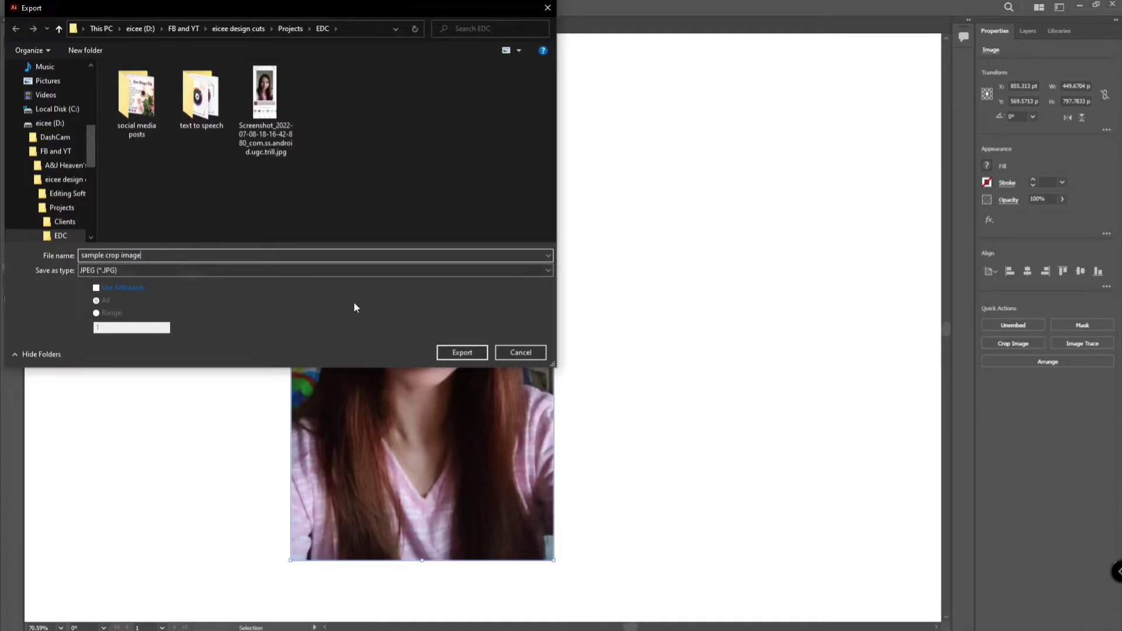
click(498, 272)
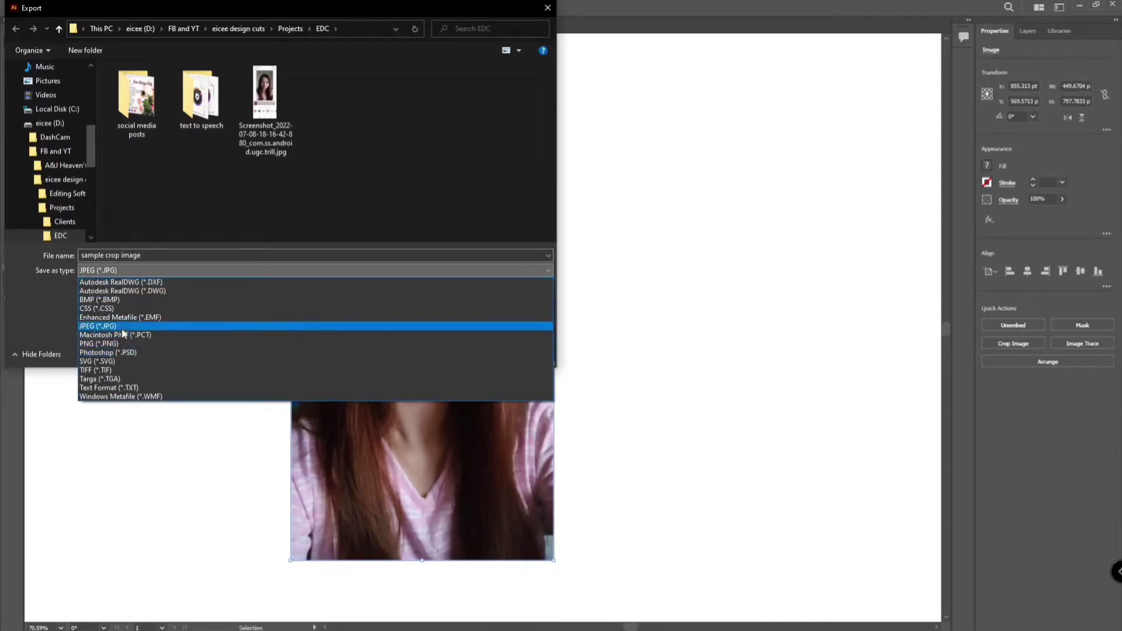
click(222, 325)
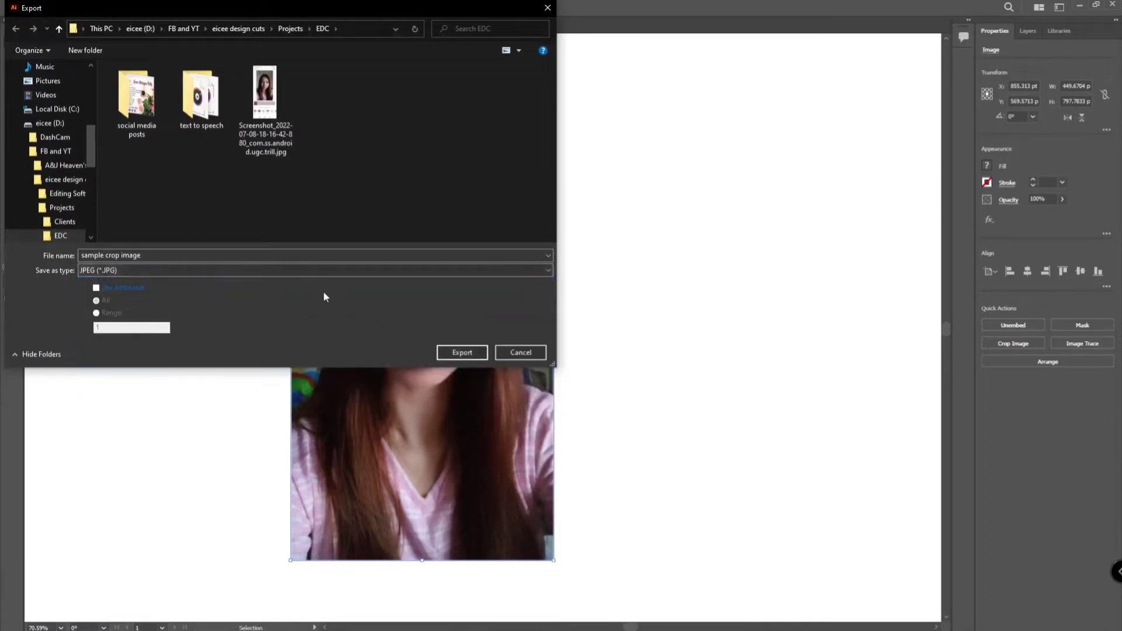
click(468, 353)
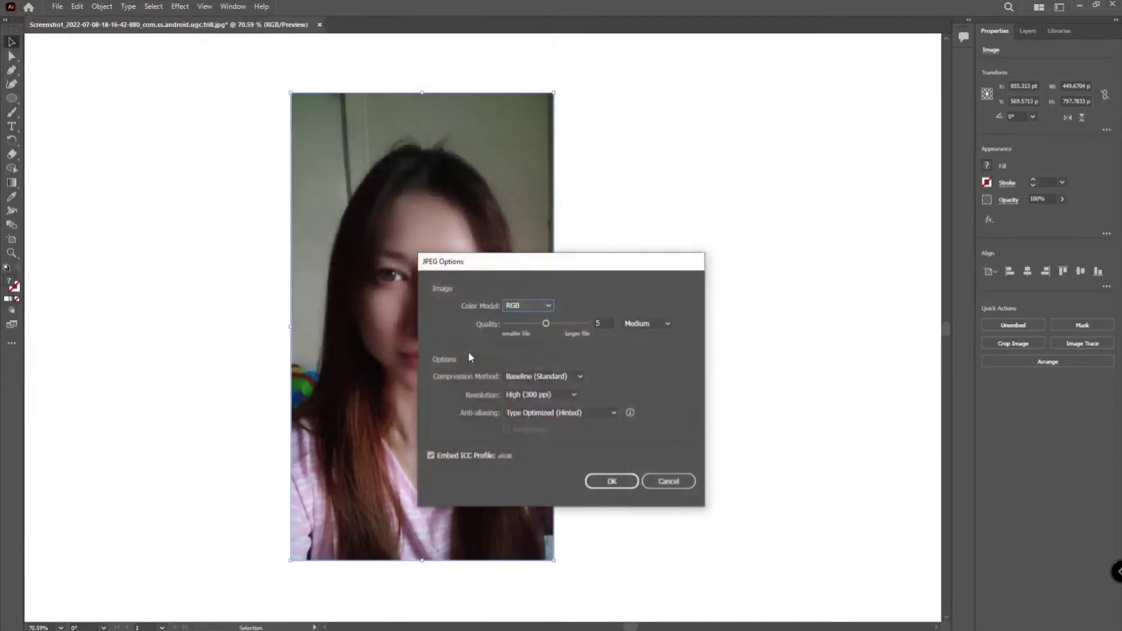
- Set the JPEG resolution to High (300 ppi) and complete the export
click(570, 396)
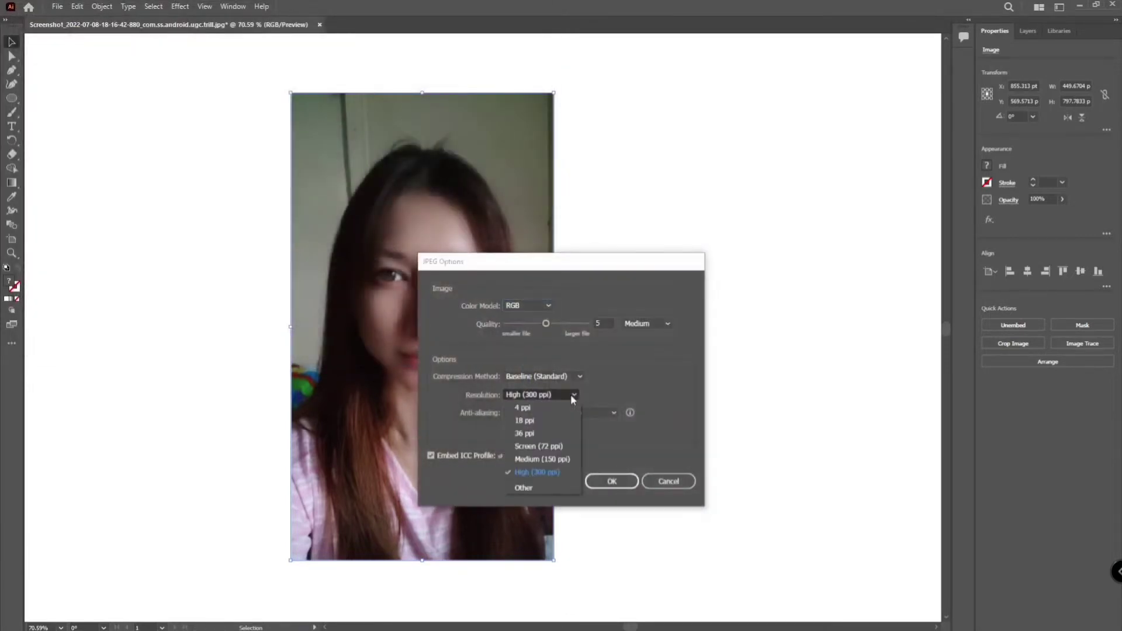
click(537, 472)
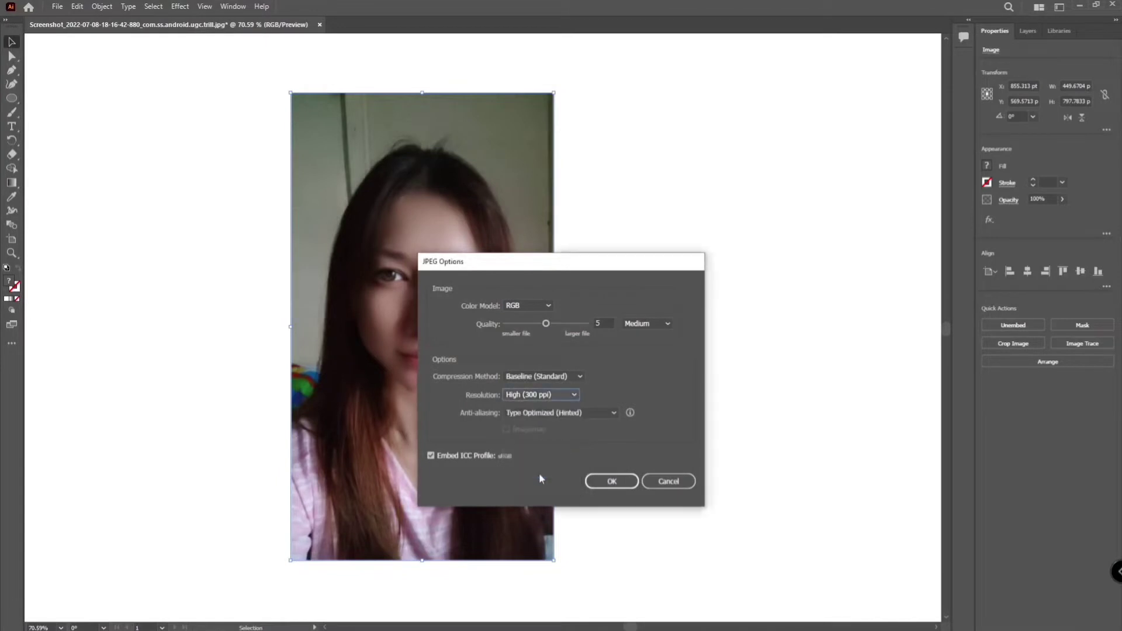
click(614, 485)
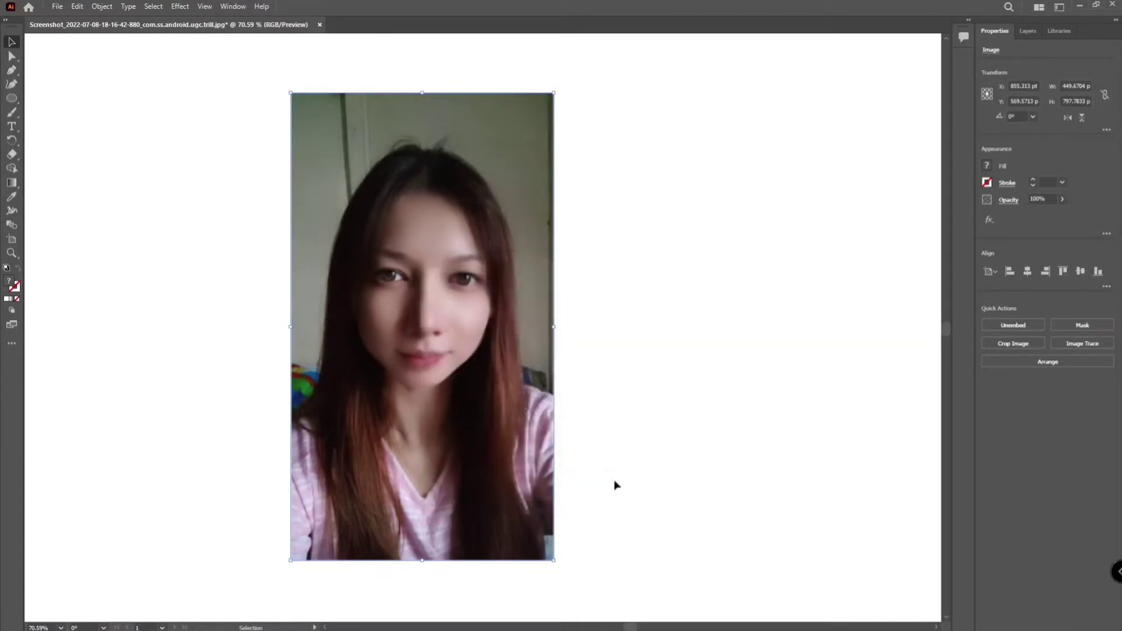
- Switch to File Explorer, view sample crop image.jpg in the EDC folder, and return to Illustrator
mouse_move(416, 625)
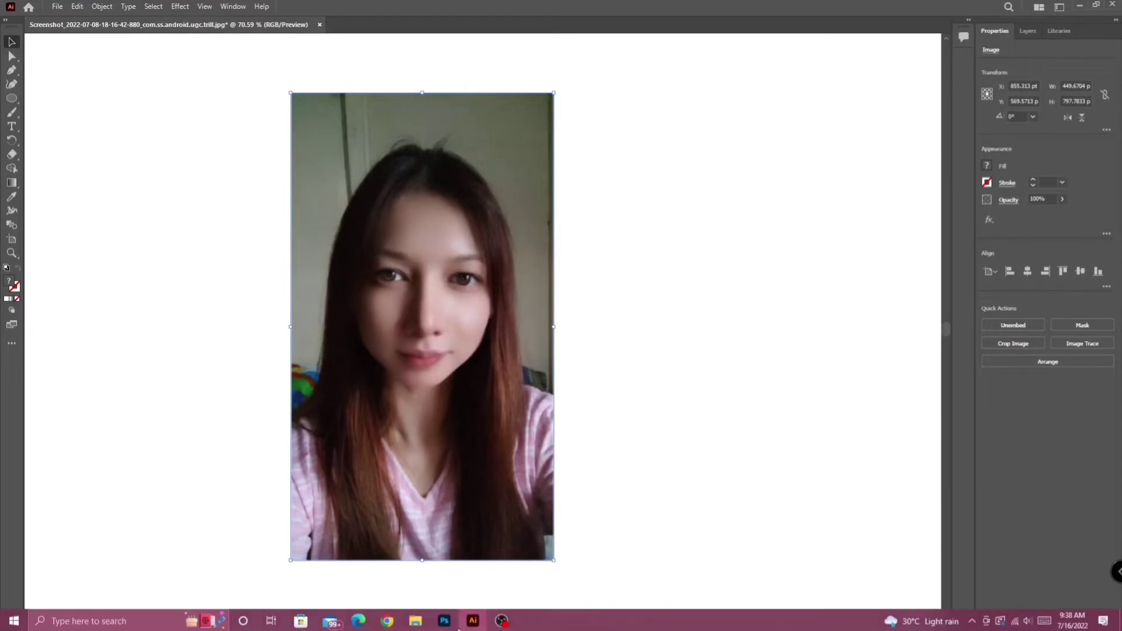
click(462, 576)
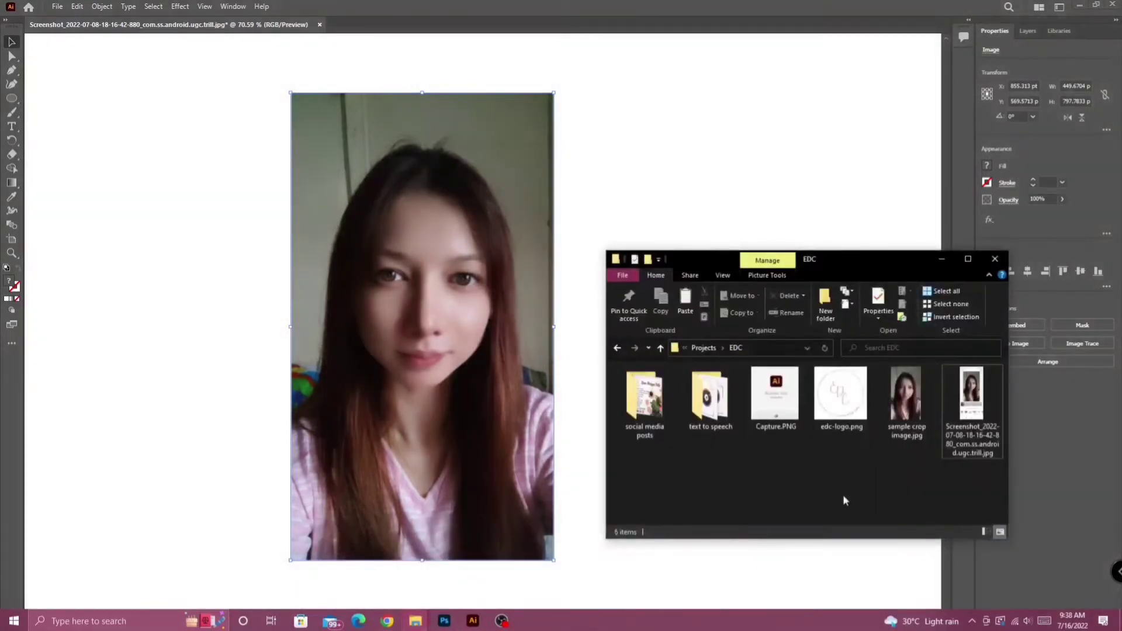
double_click(897, 390)
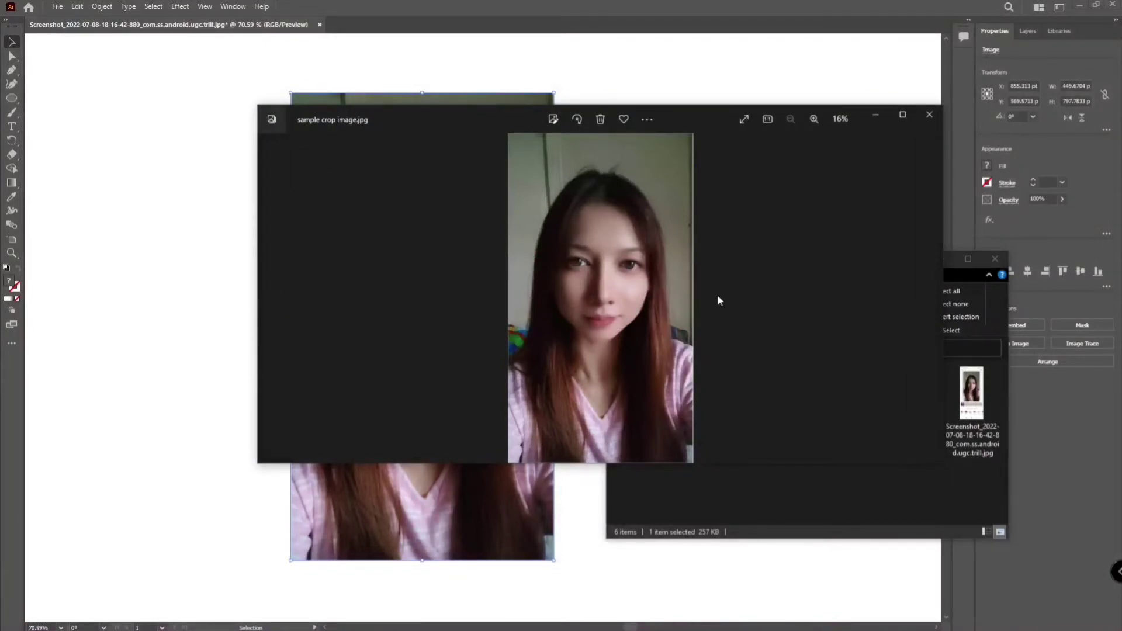
click(927, 117)
click(946, 257)
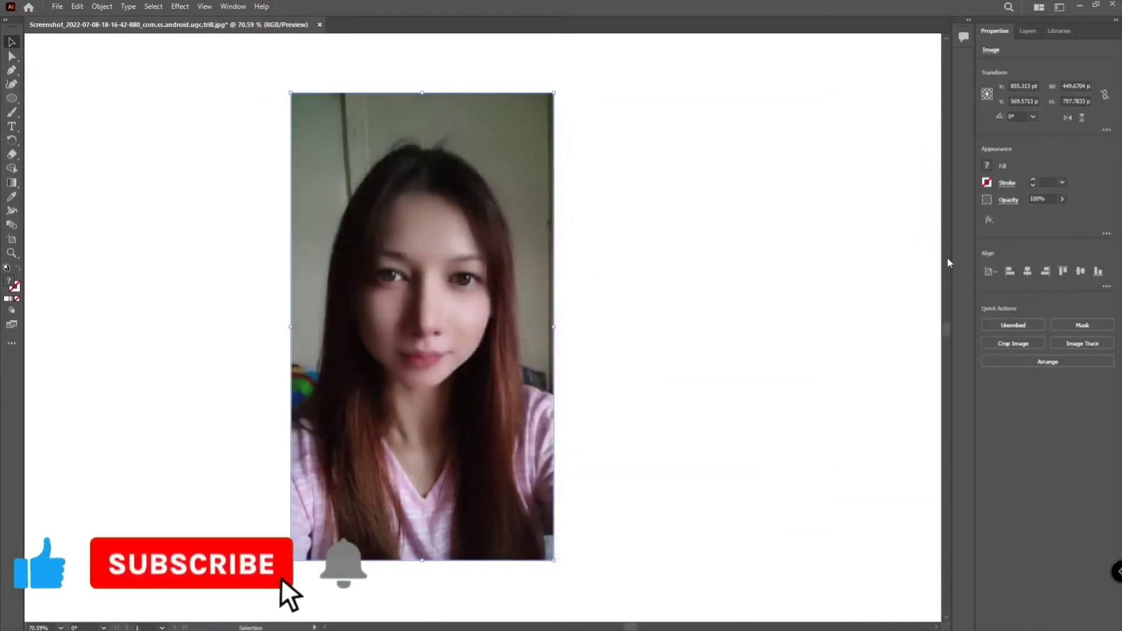
- Undo the image crop and bring the artboard's upper and left edges in to the portrait photo's edges
key(ctrl+z)
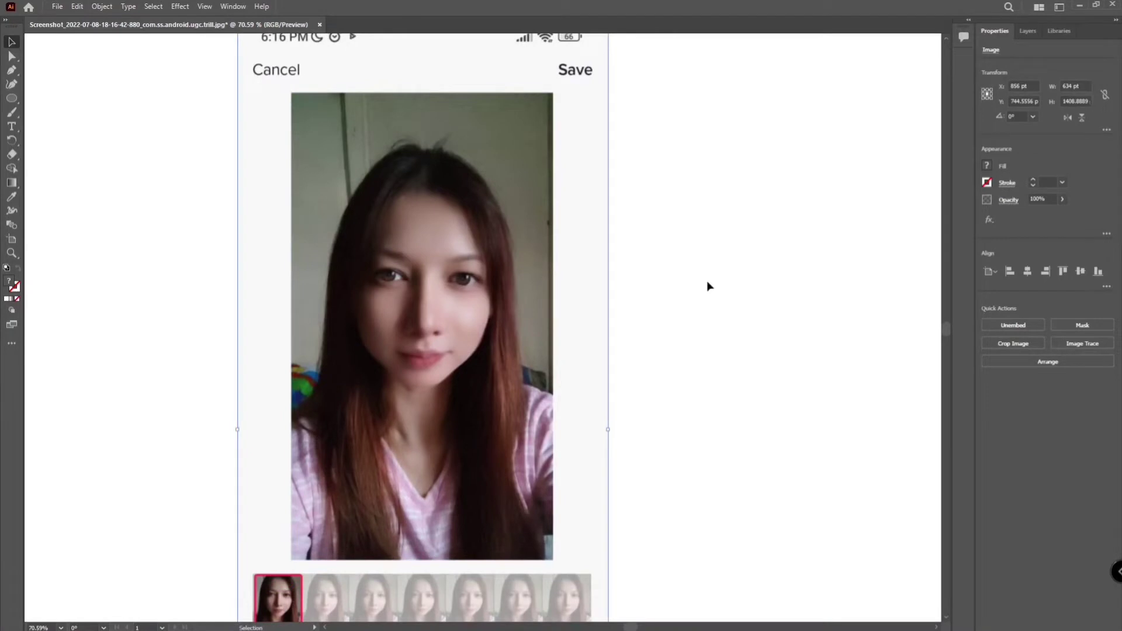
click(10, 244)
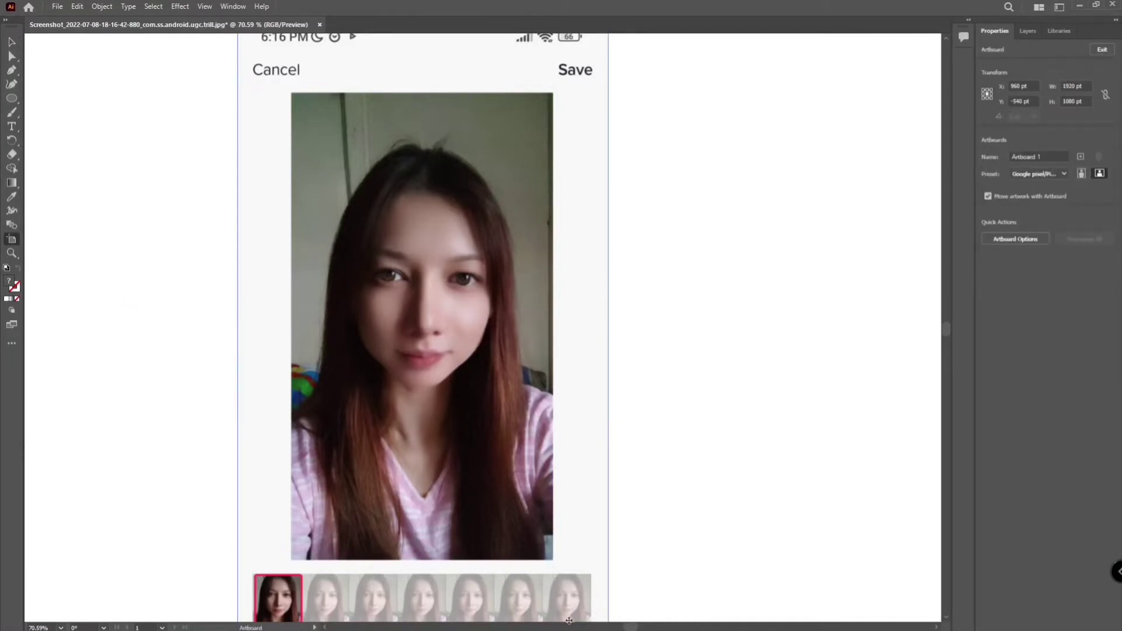
drag(637, 628, 631, 629)
scroll(452, 373, up, 3)
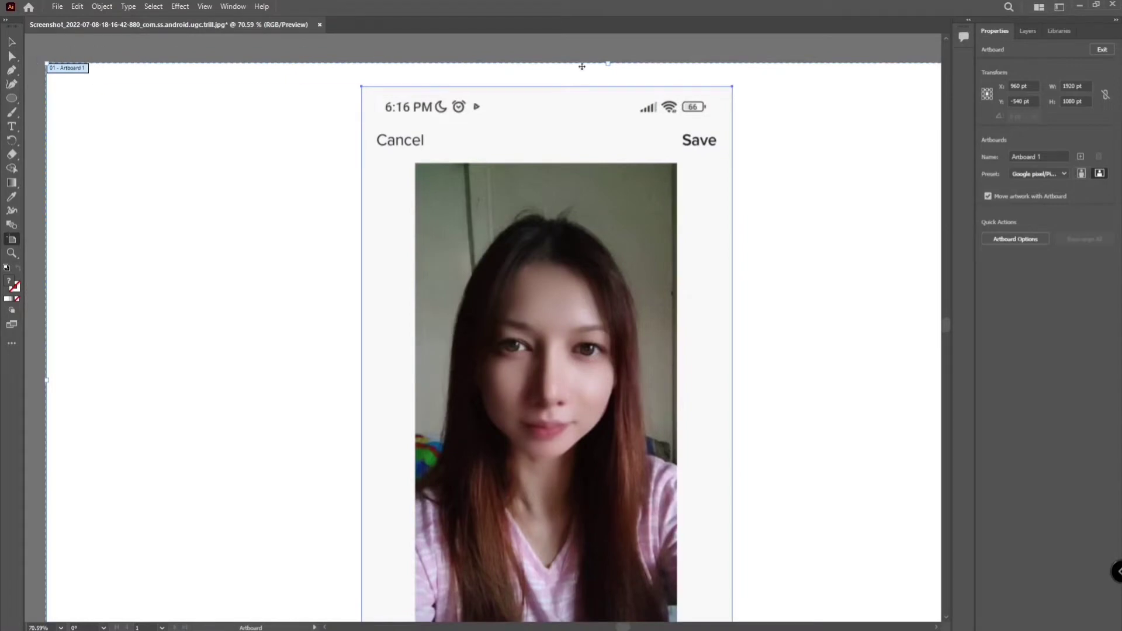
drag(607, 63, 605, 164)
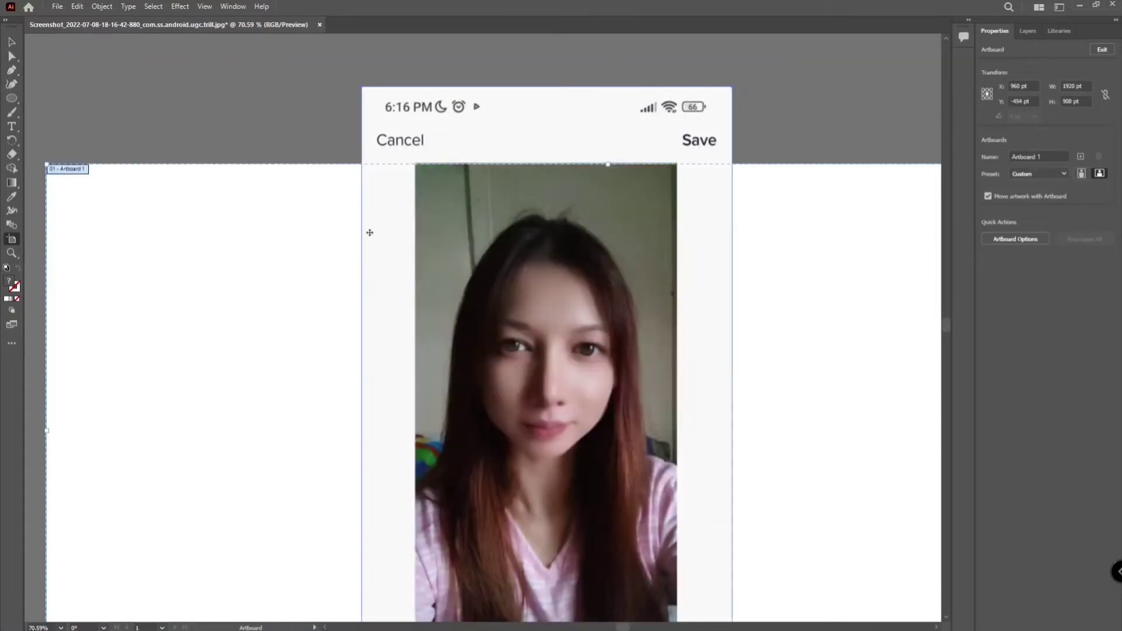
drag(47, 430, 419, 399)
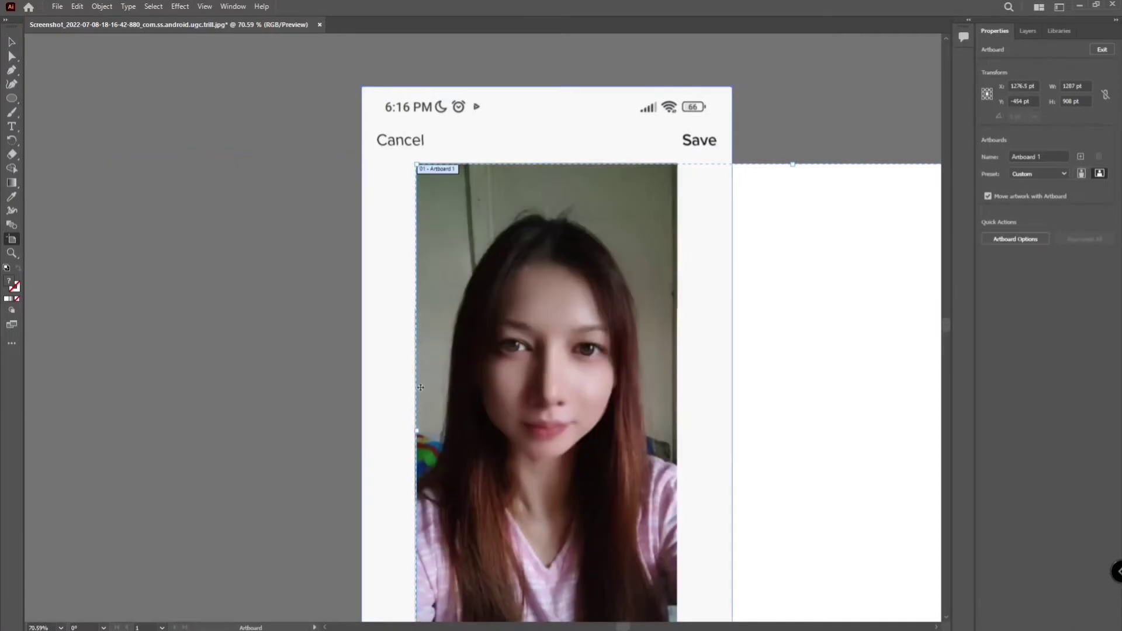
- Bring the artboard's lower and right edges in to the portrait photo, making the artboard about 447 × 794 pt
scroll(640, 292, down, 3)
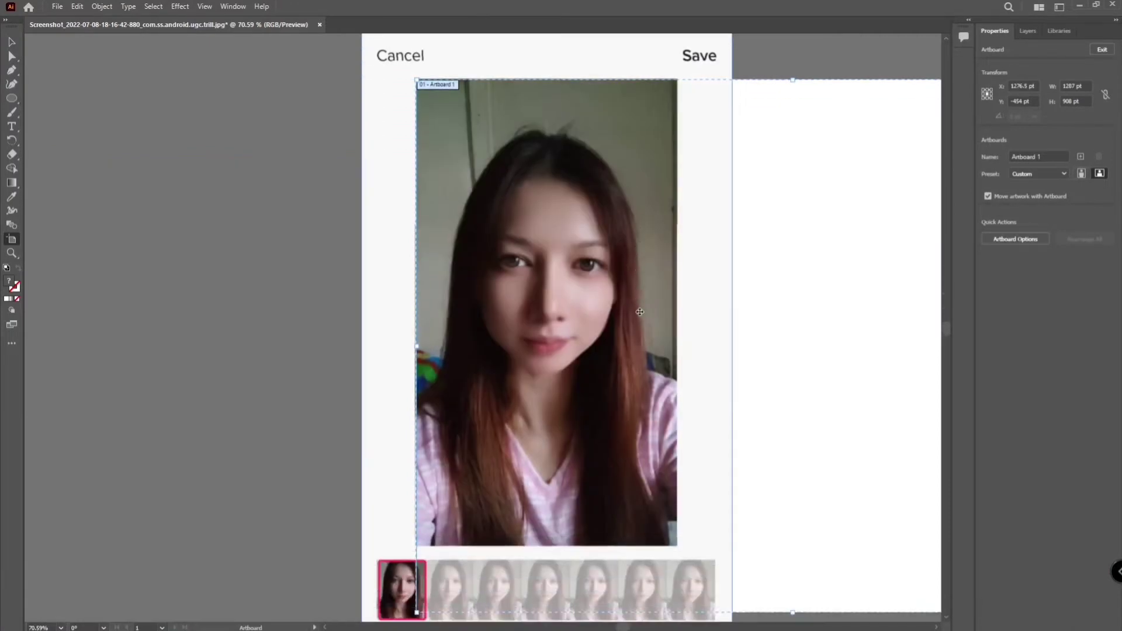
drag(792, 612, 791, 545)
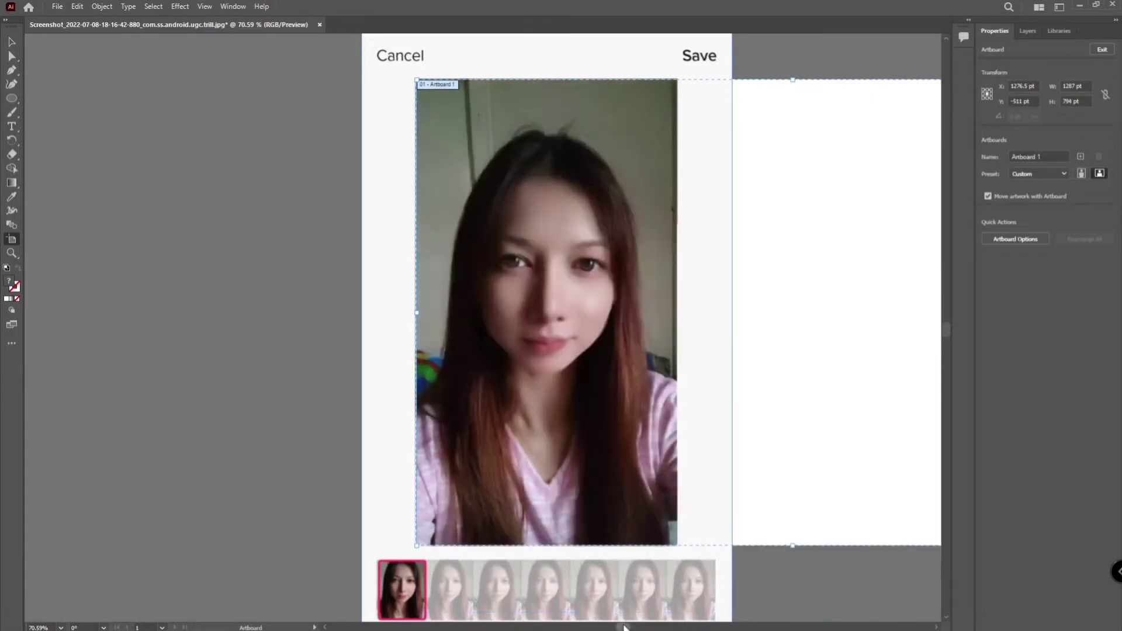
drag(623, 627, 638, 626)
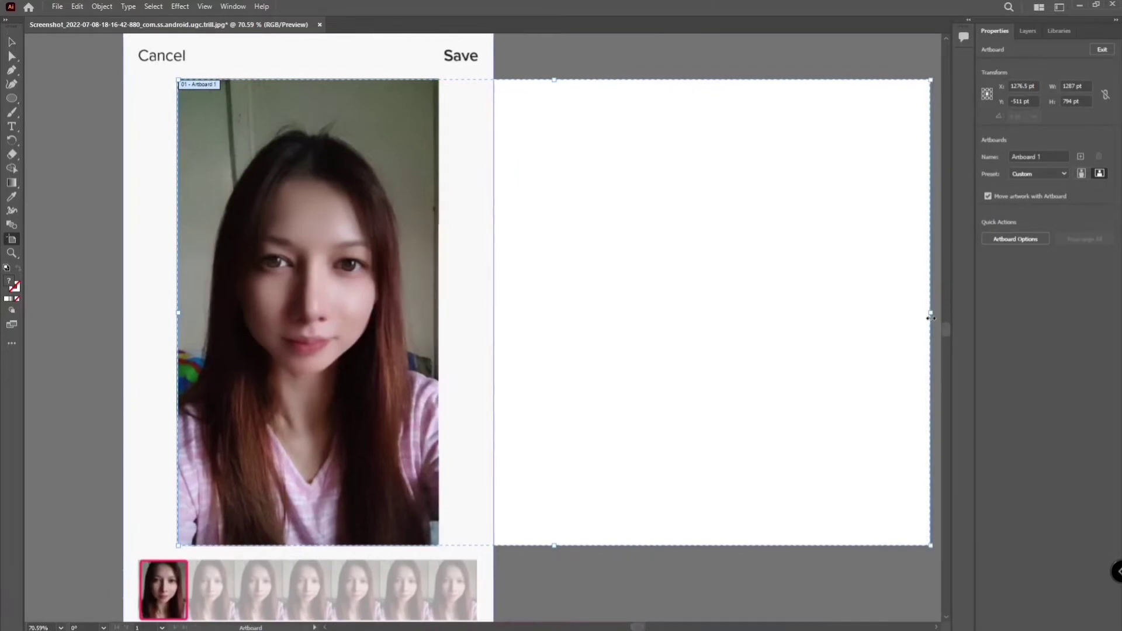
drag(930, 313, 441, 338)
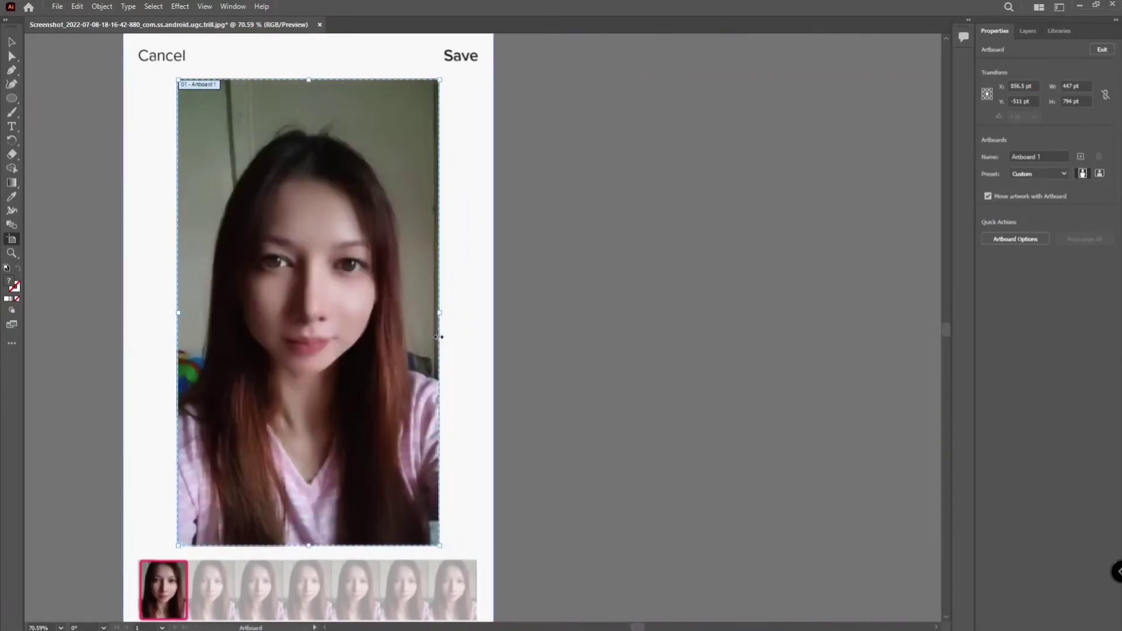
- Export the artwork to the EDC folder as JPEG "sample artboard crop" with Use Artboards enabled and High (300 ppi) resolution
click(50, 7)
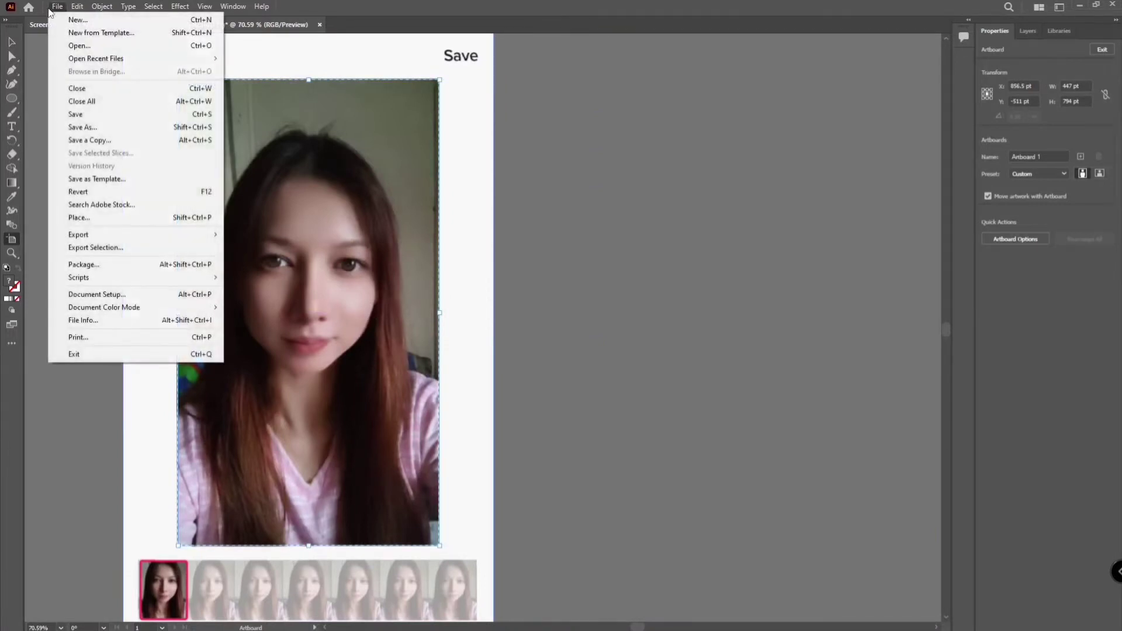
mouse_move(81, 237)
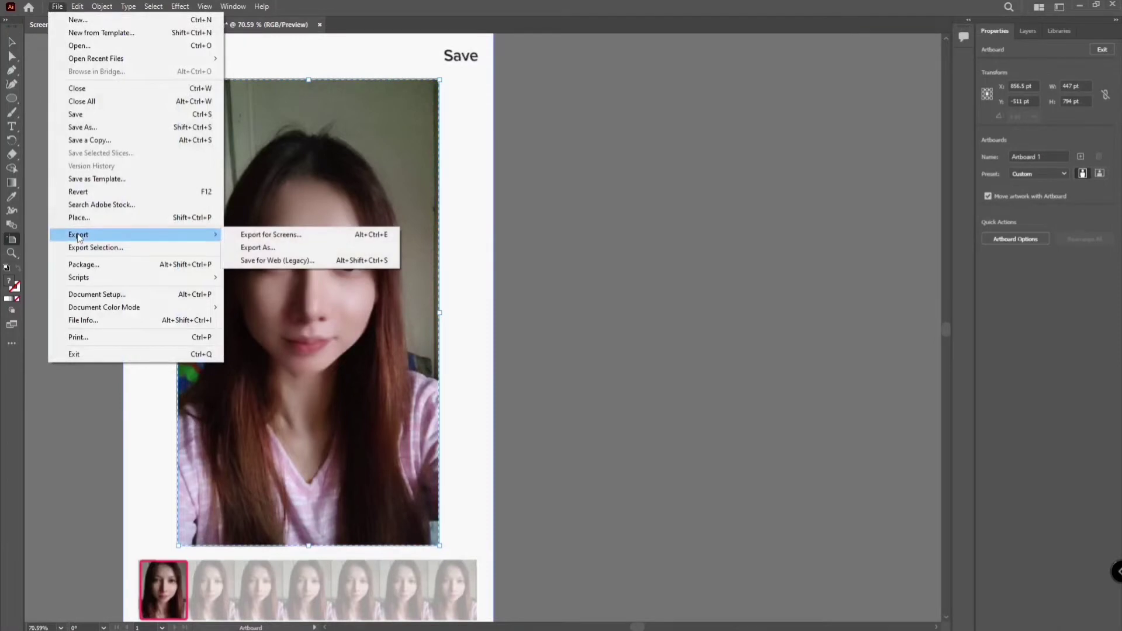
click(257, 248)
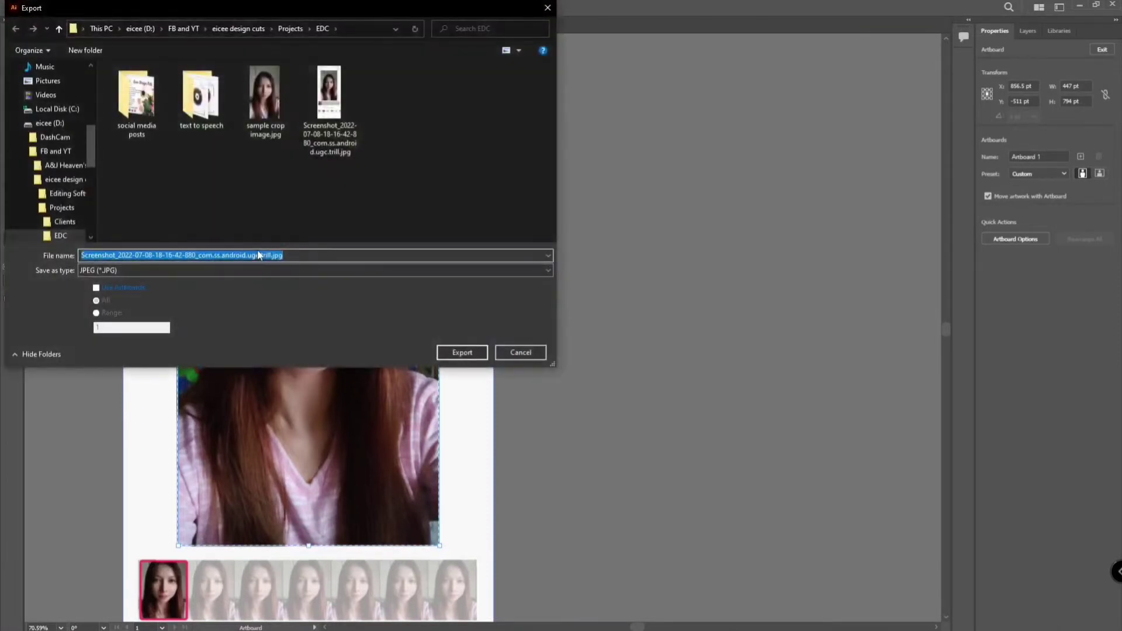
text(sample)
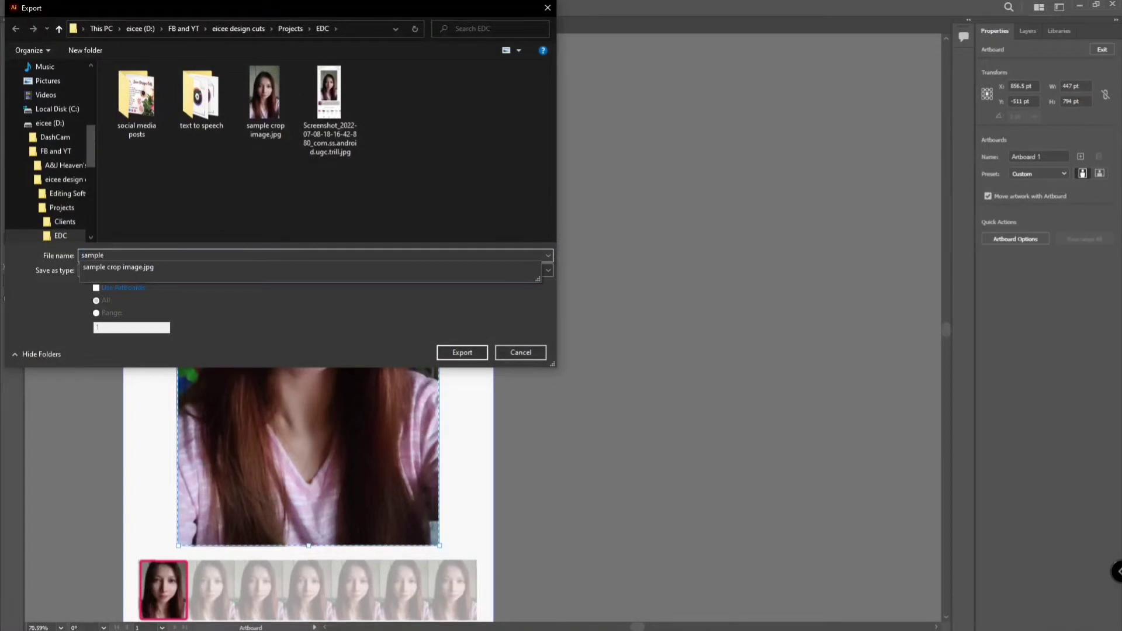
text( artboard crop)
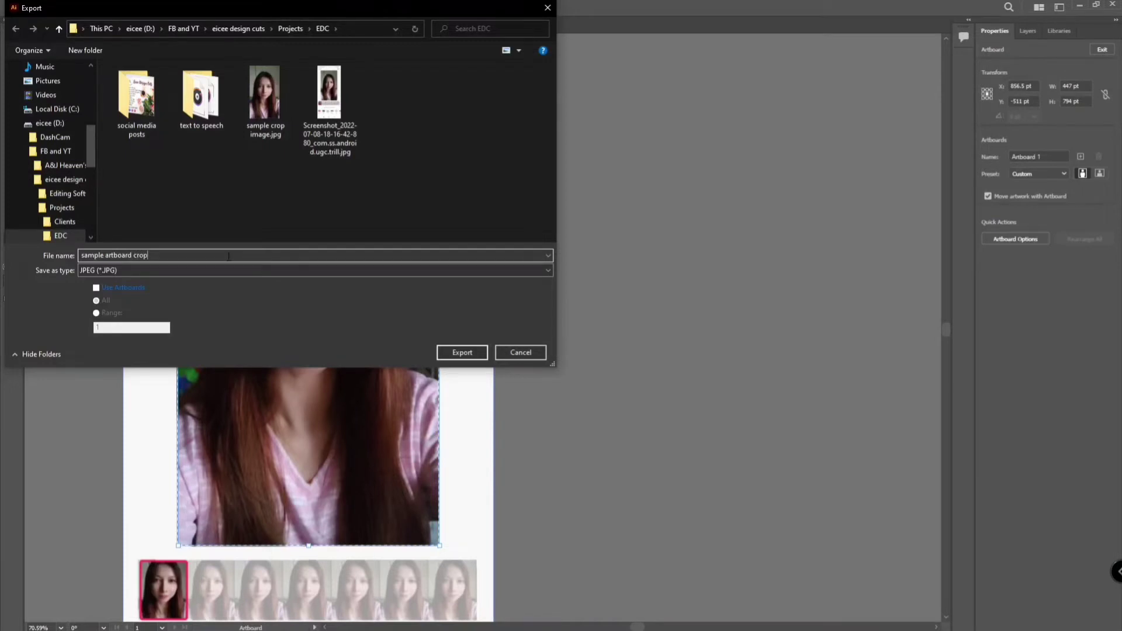
click(97, 289)
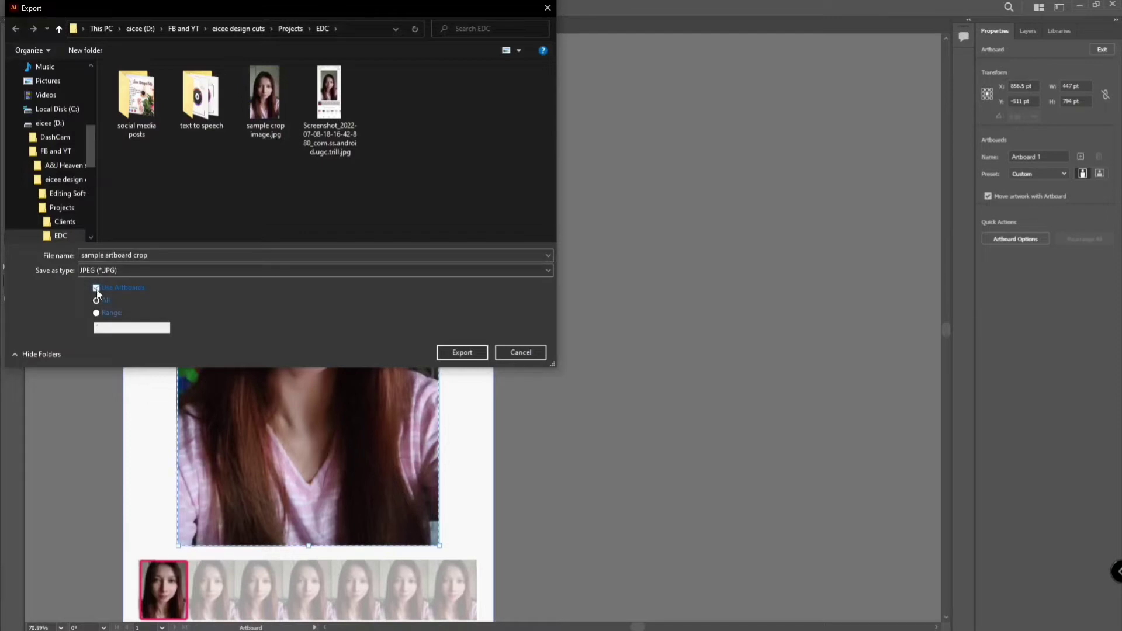
click(460, 355)
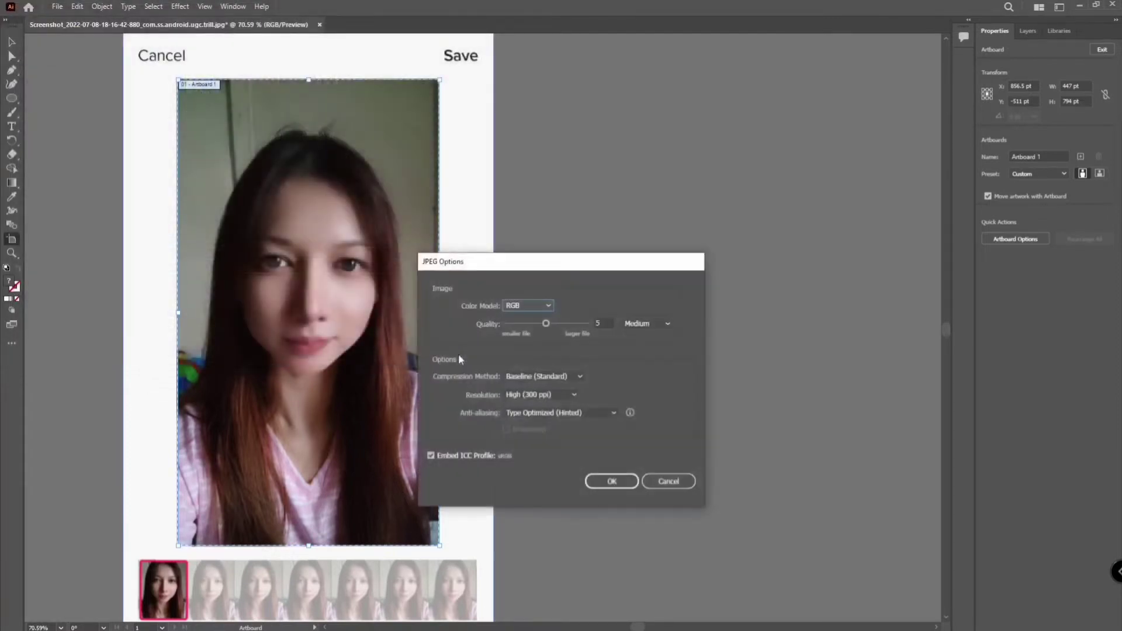
click(614, 483)
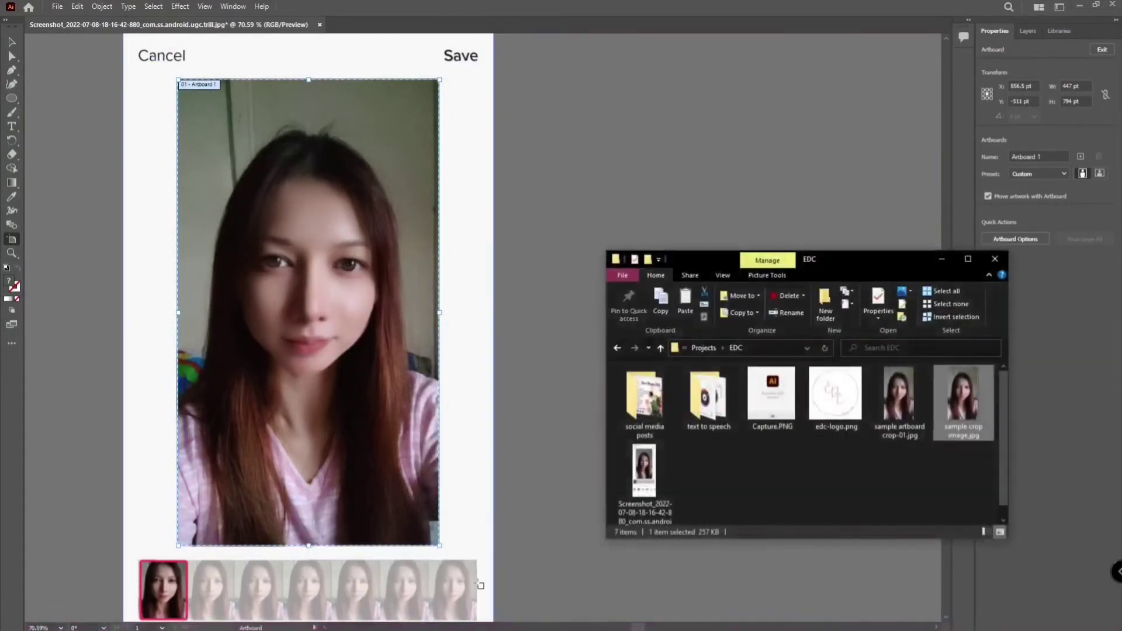
- Switch to File Explorer, view sample artboard crop-01.jpg in the EDC folder, and return to Illustrator
click(904, 414)
double_click(904, 412)
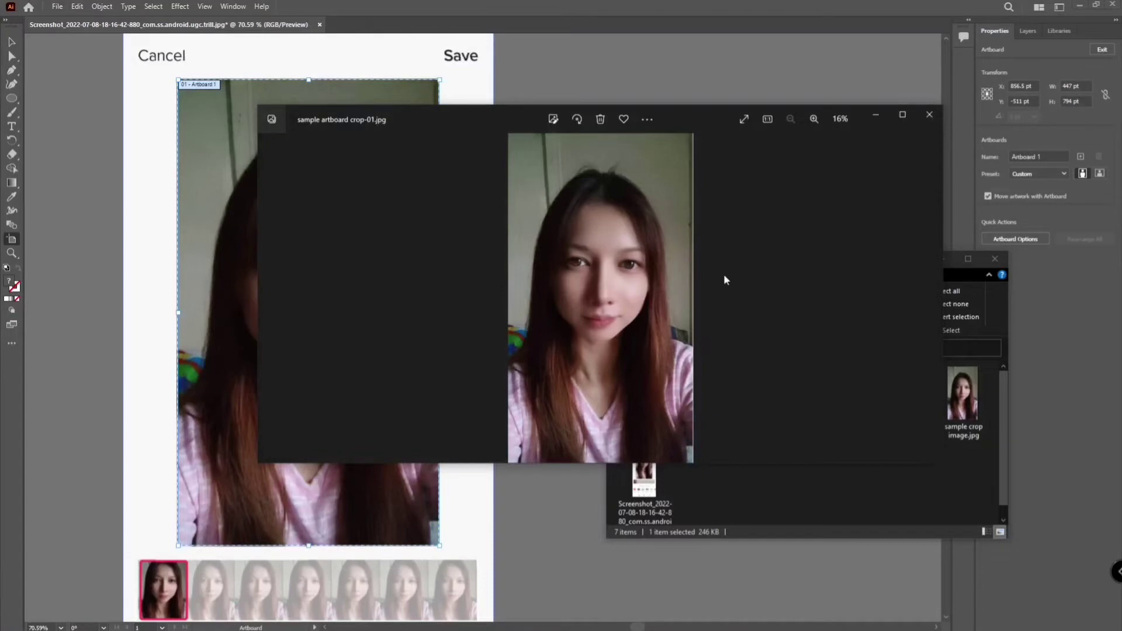
click(935, 119)
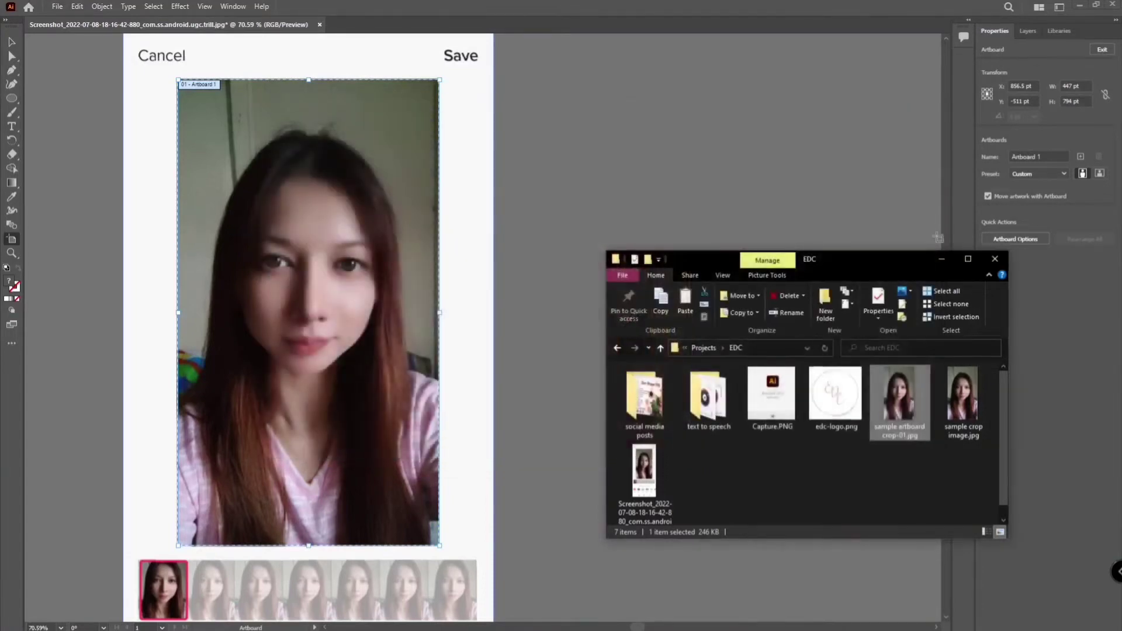
click(942, 258)
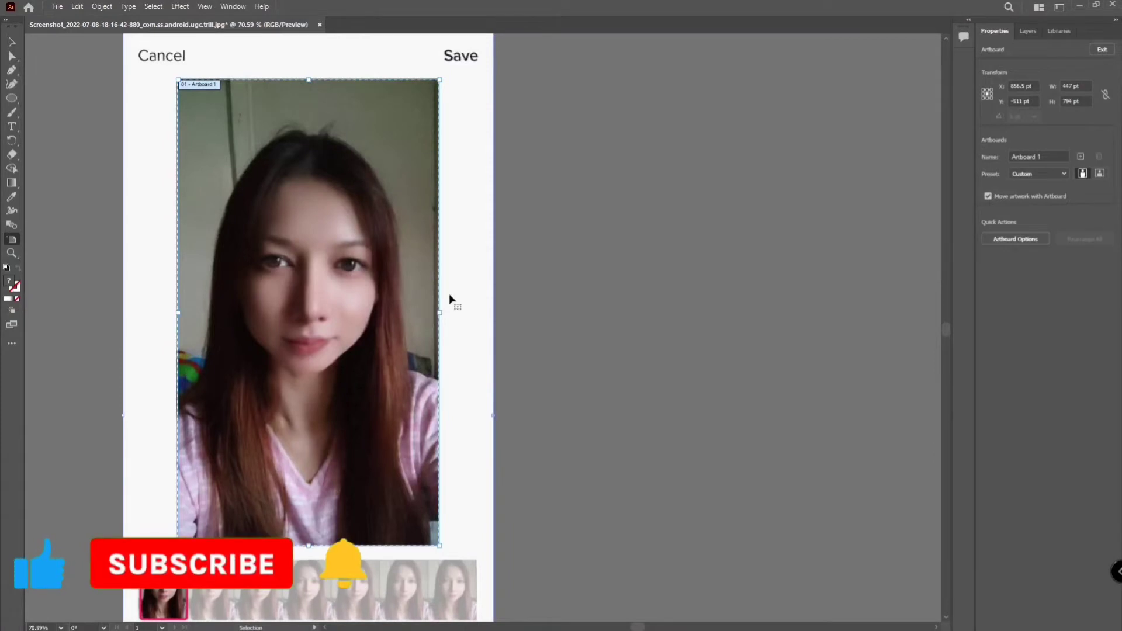
- Undo all four artboard edge adjustments around the portrait photo
key(ctrl+z)
key(ctrl+z)
key(ctrl+z)
key(ctrl+z)
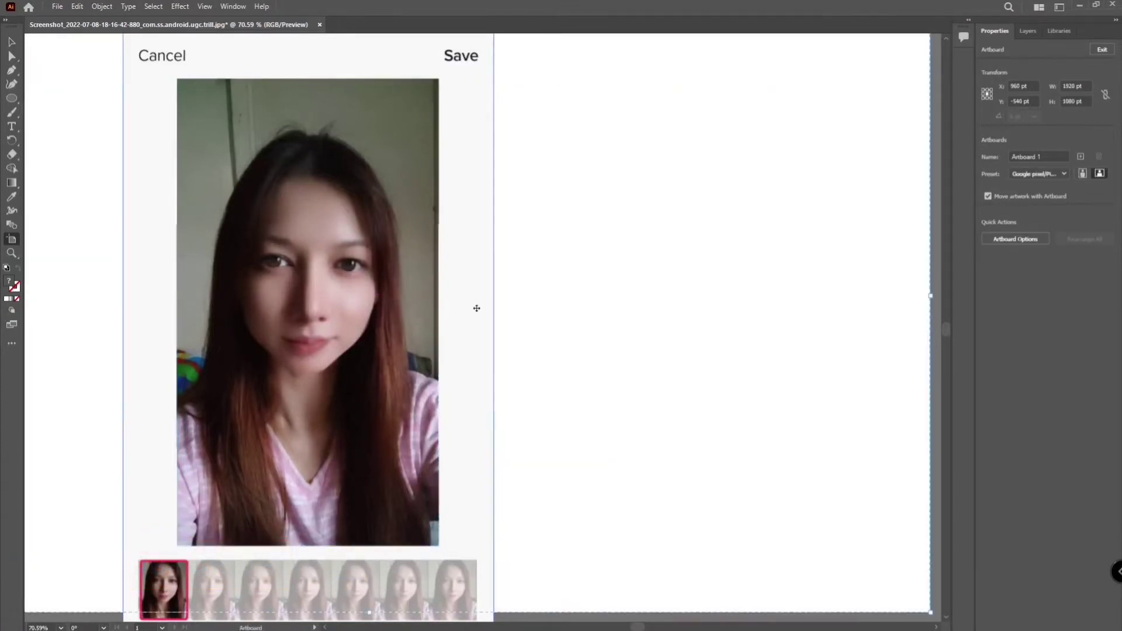
- Choose the Rectangle tool and reset the colours to the default fill and stroke
drag(639, 627, 626, 627)
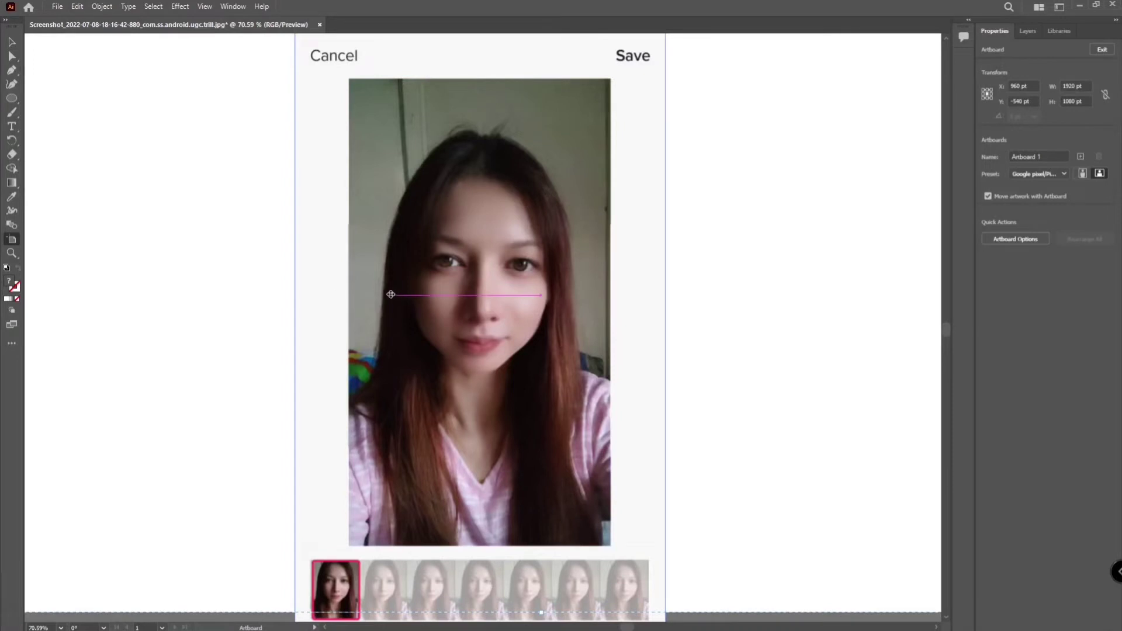
click(12, 101)
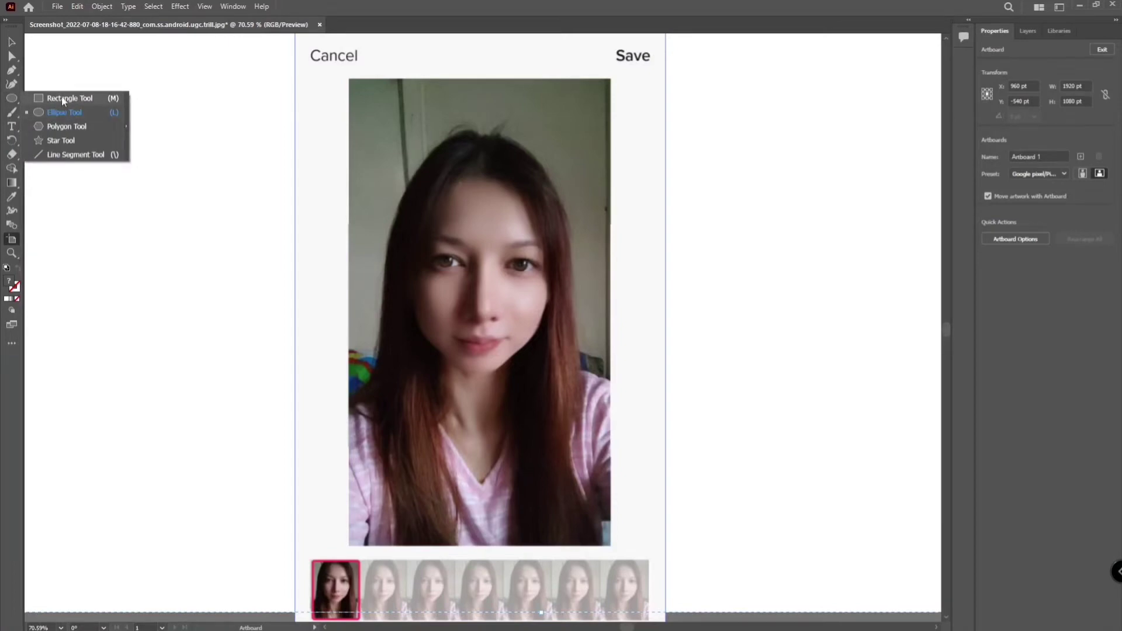
click(61, 98)
click(14, 100)
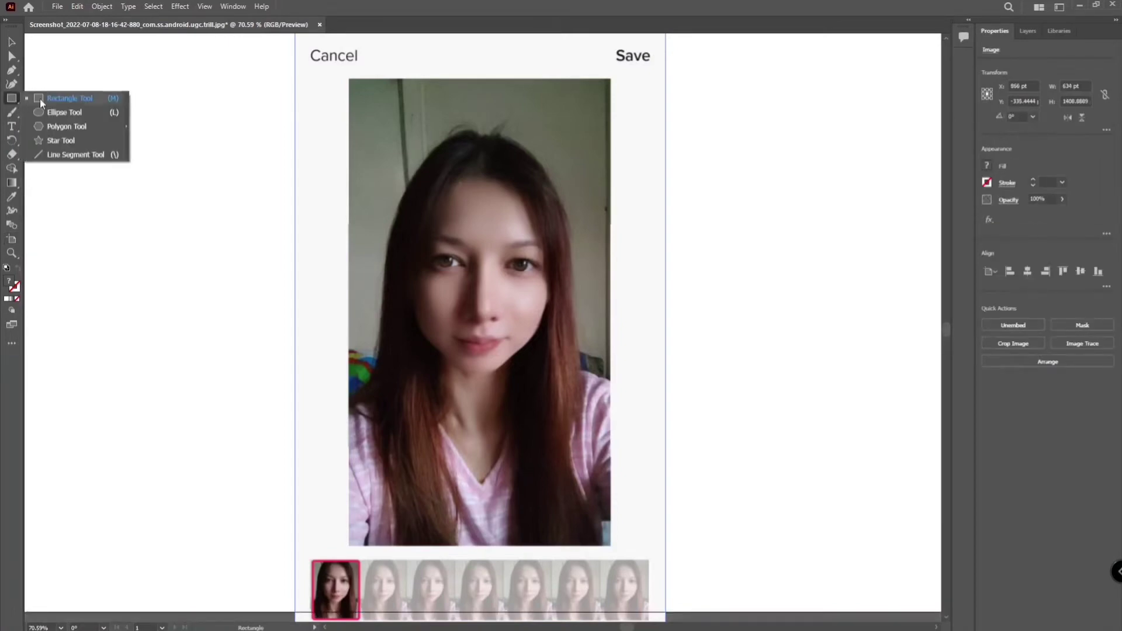
click(40, 99)
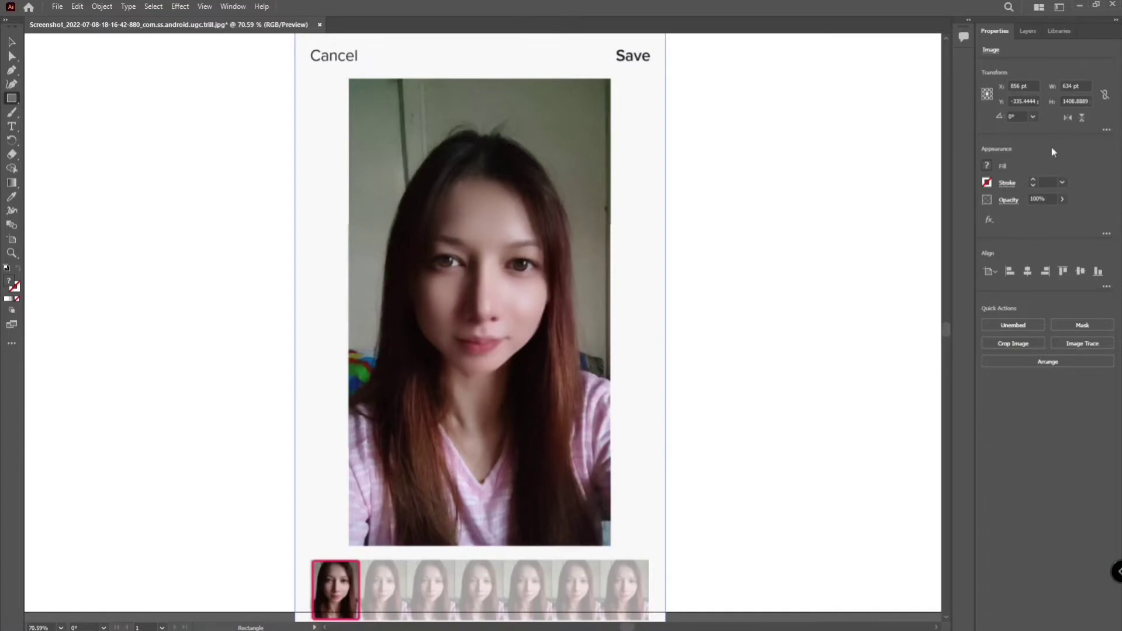
click(986, 164)
click(986, 164)
click(986, 164)
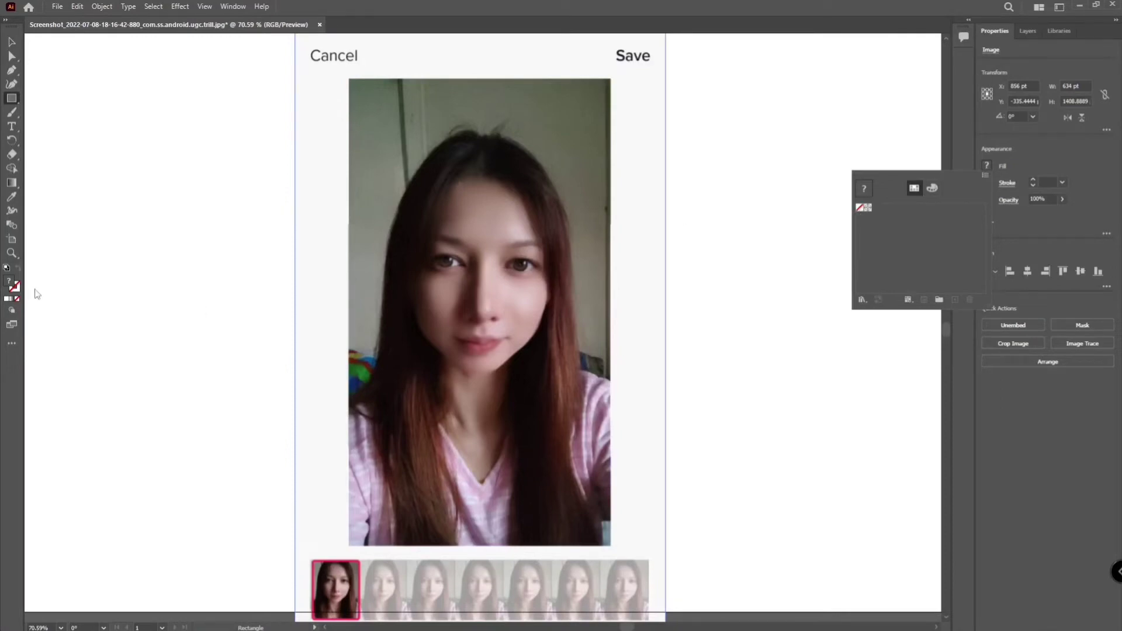
click(7, 272)
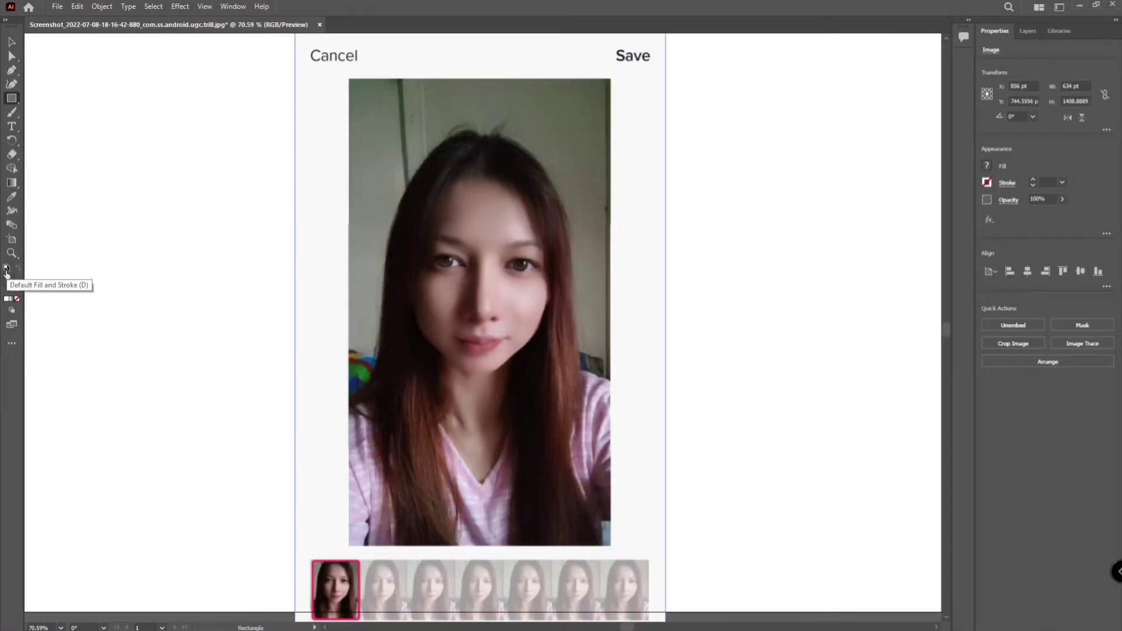
click(7, 272)
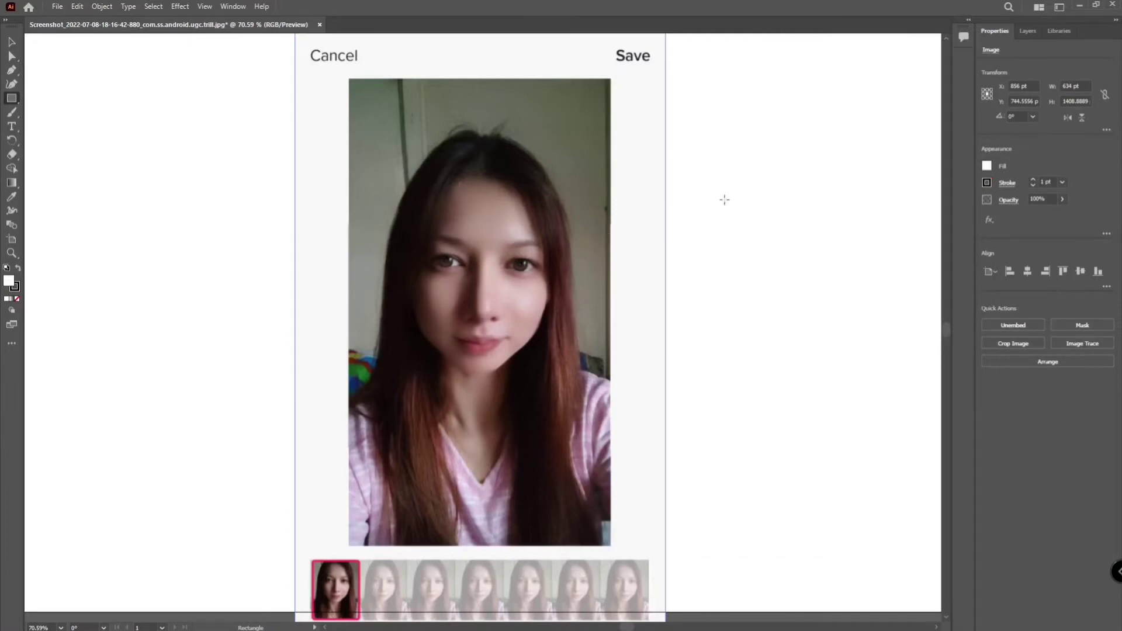
- Set the fill to None and the stroke colour to magenta
click(986, 167)
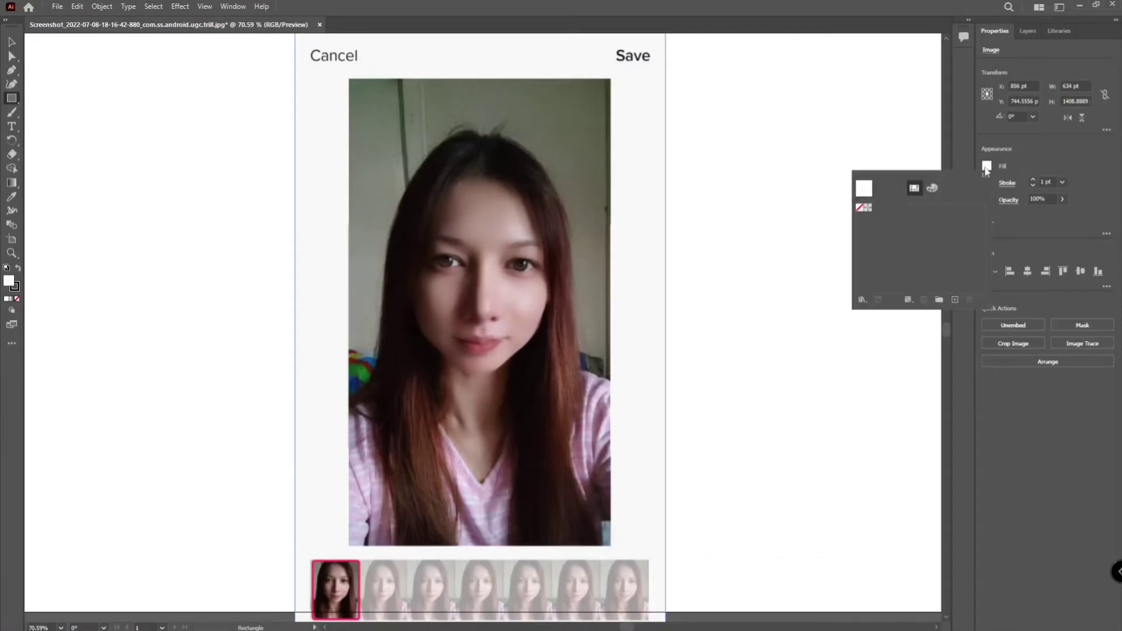
click(858, 209)
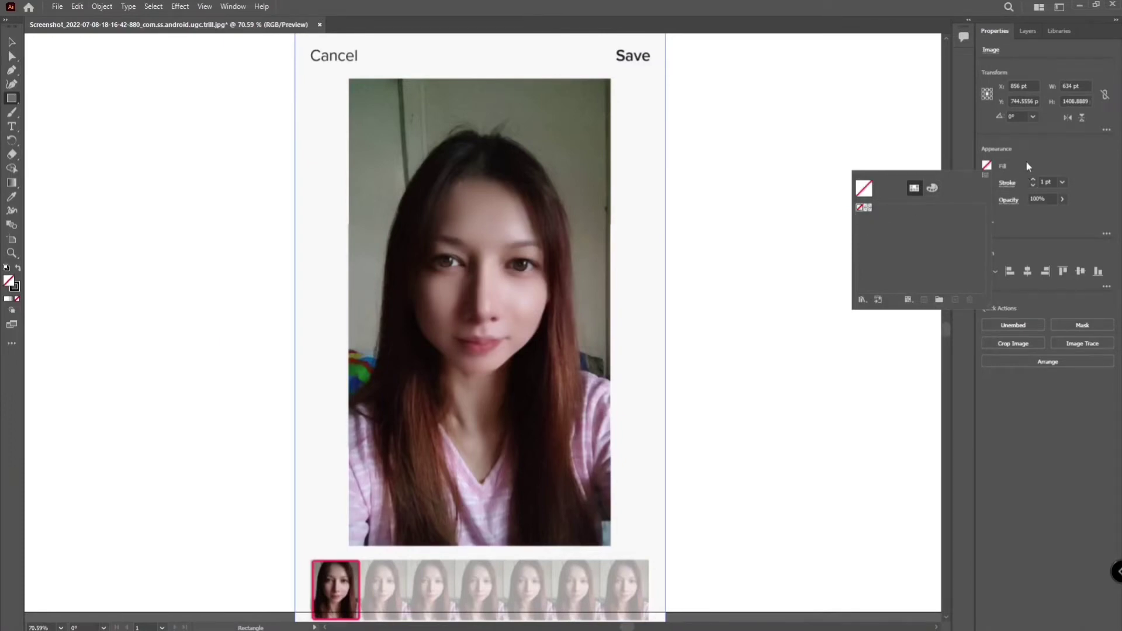
click(1027, 163)
shift+click(987, 184)
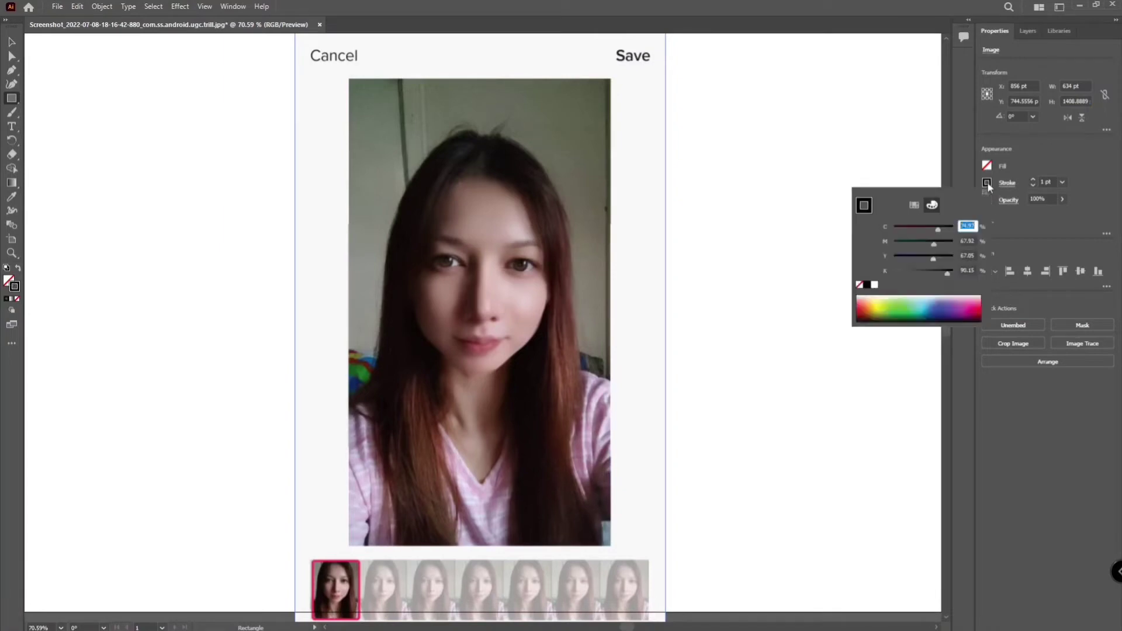
click(968, 309)
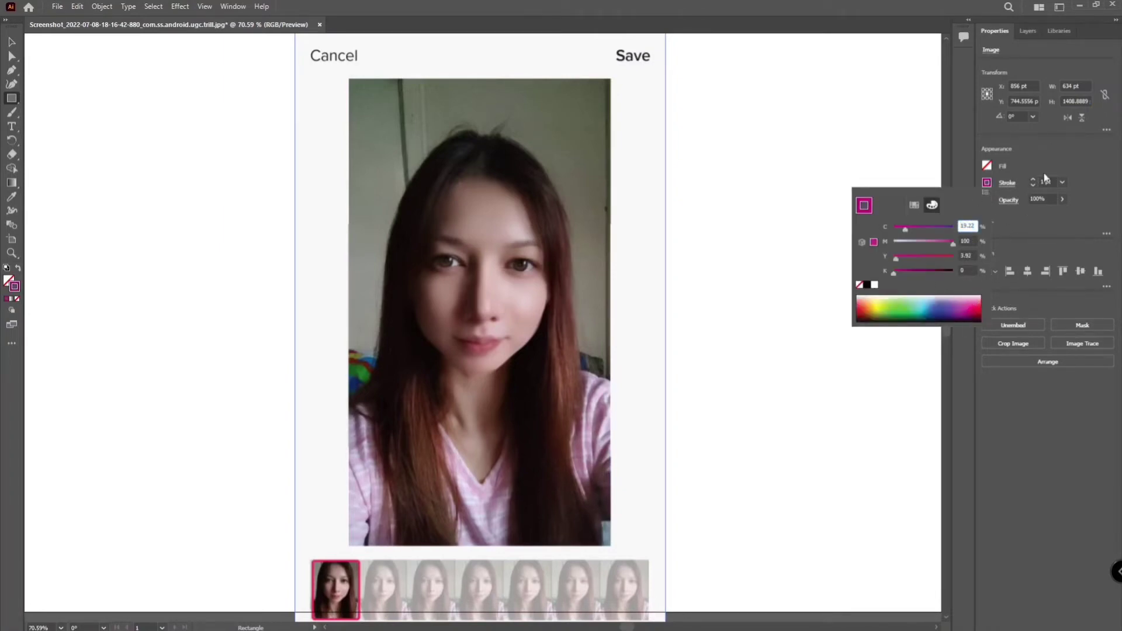
- Set the stroke weight to 5 pt and draw a rectangle about 452 × 801 pt around the portrait photo
click(1066, 183)
click(1065, 184)
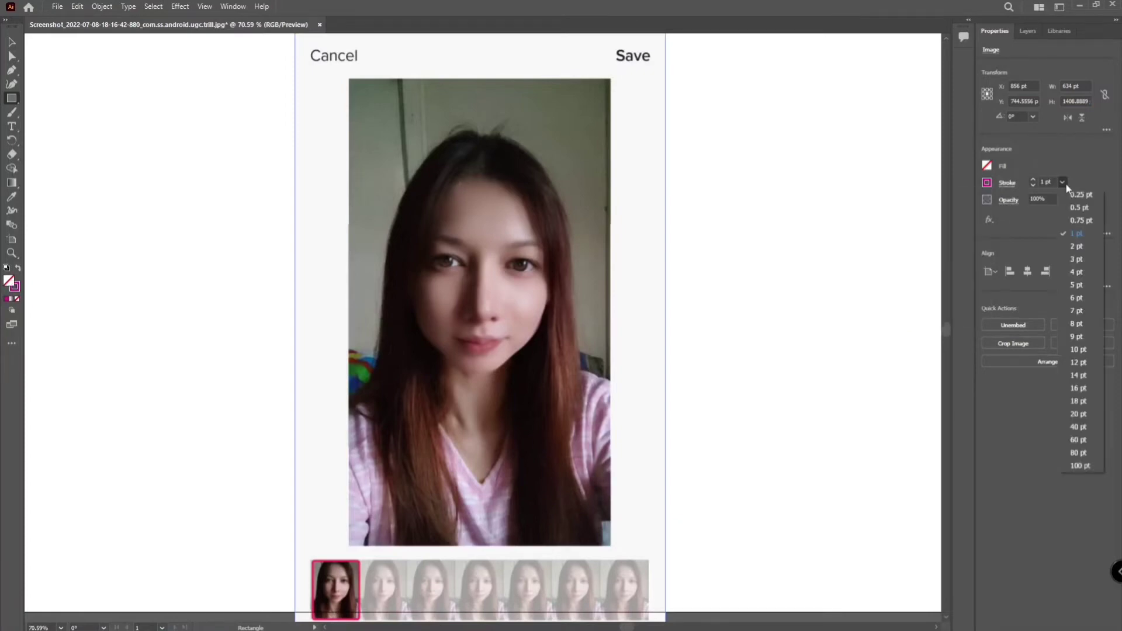
click(1076, 285)
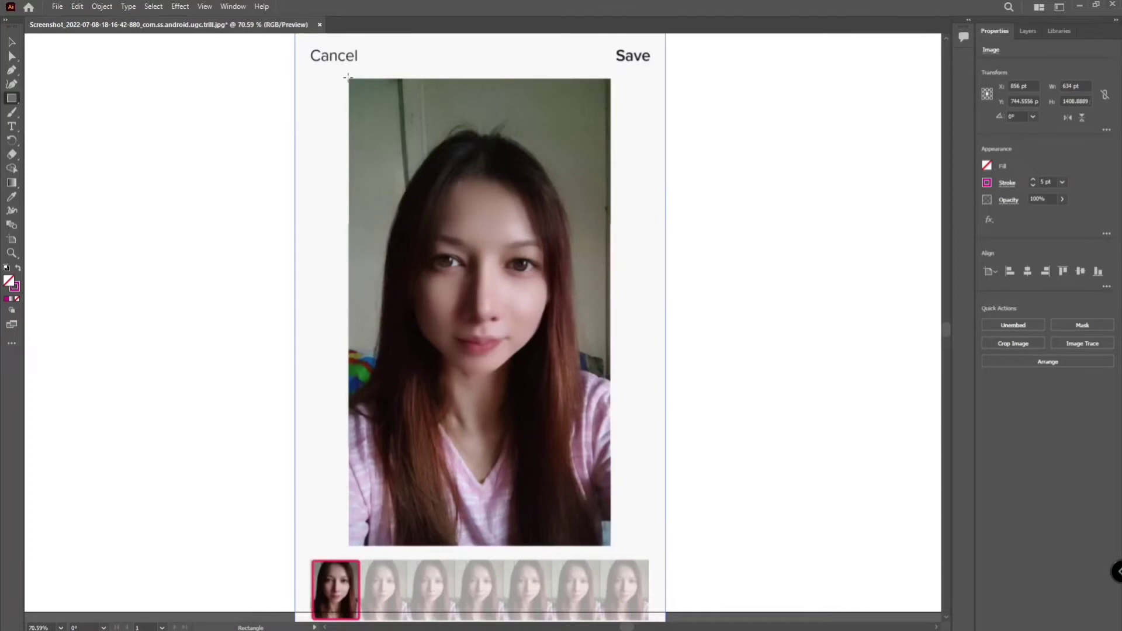
mouse_move(347, 78)
mouse_down()
mouse_move(498, 408)
mouse_move(588, 483)
mouse_move(613, 548)
mouse_up()
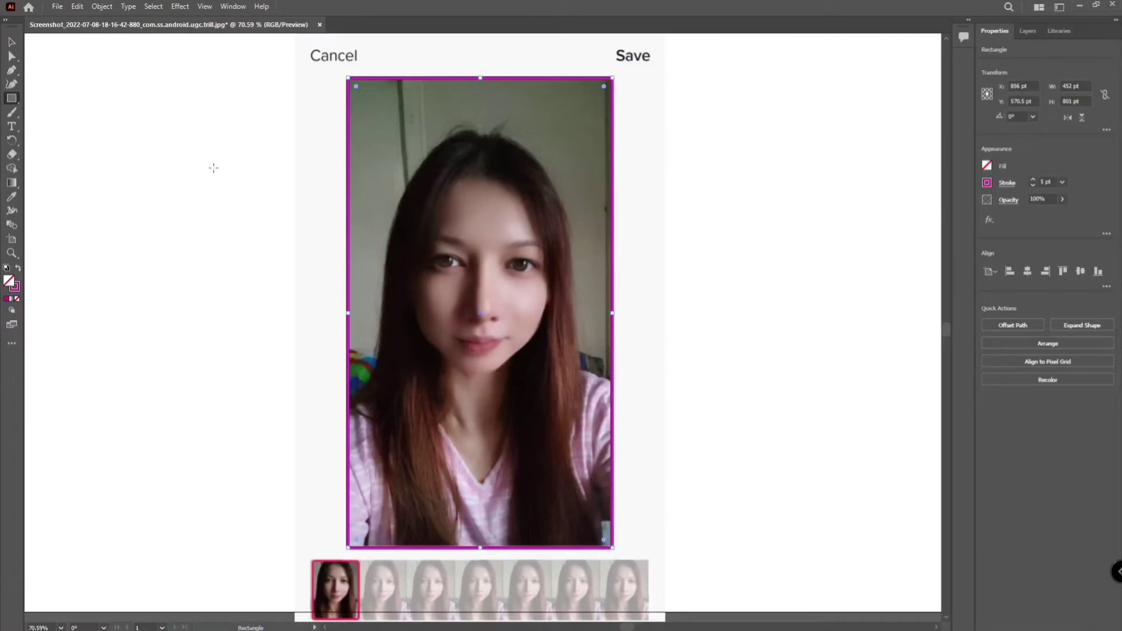
- Select the magenta rectangle and the screenshot together, make a clipping mask from them, and expand the clip group in the layer list
click(12, 42)
click(1025, 31)
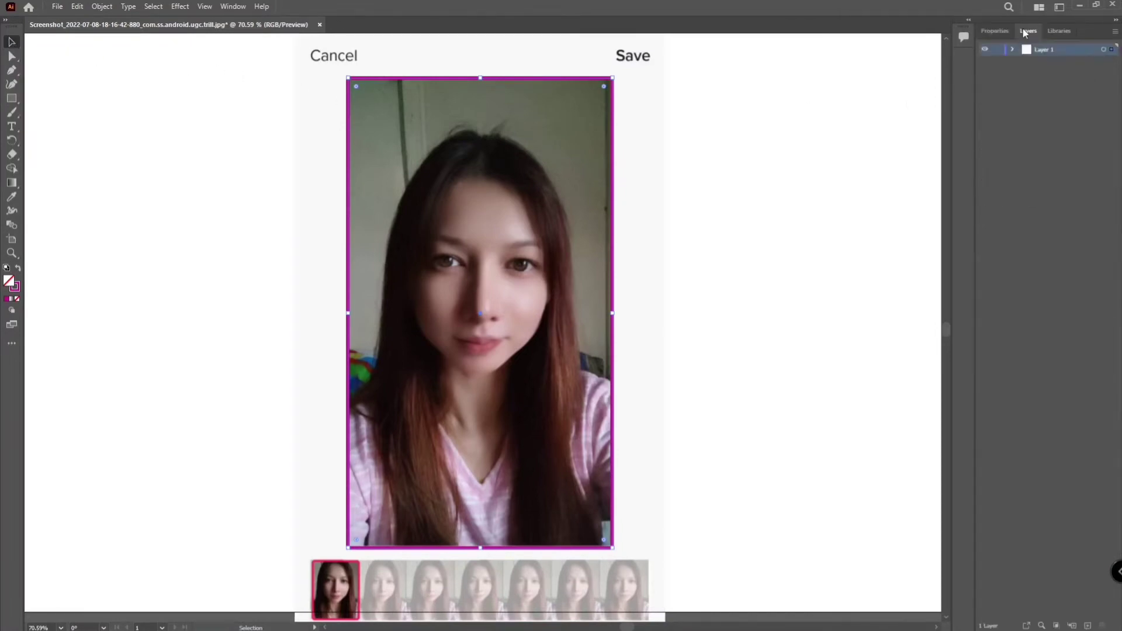
click(1012, 49)
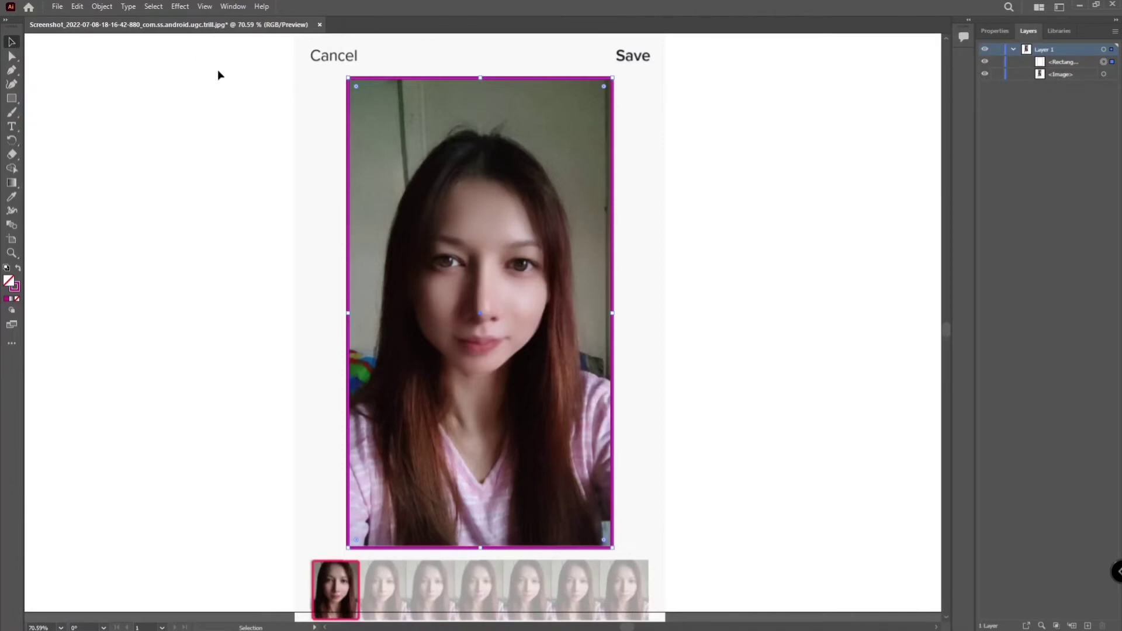
drag(261, 134, 716, 302)
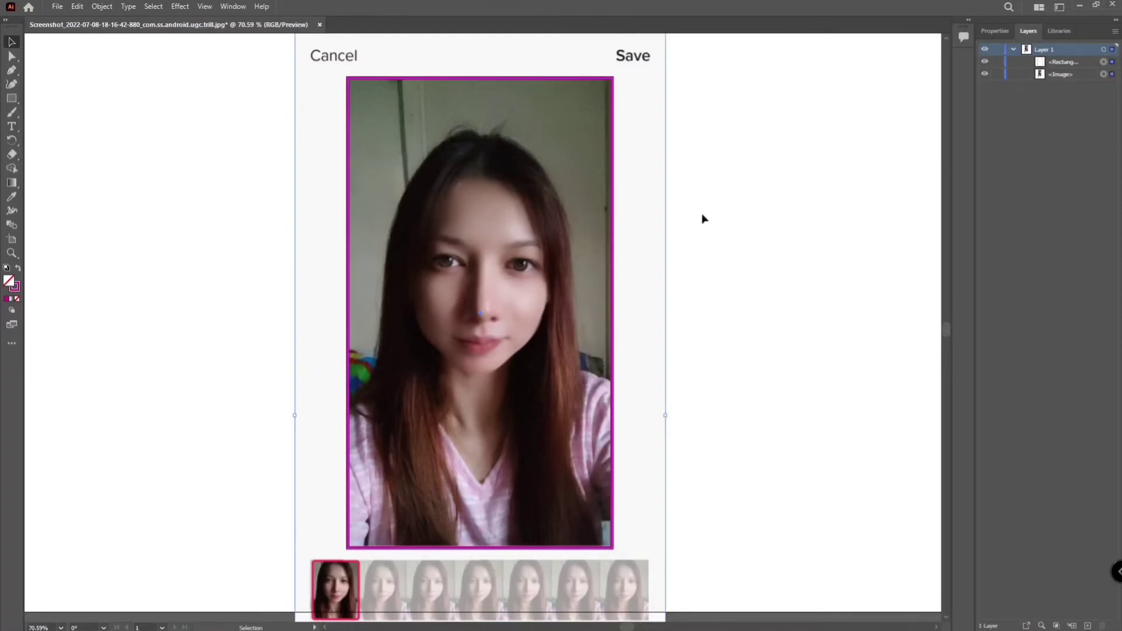
right_click(507, 258)
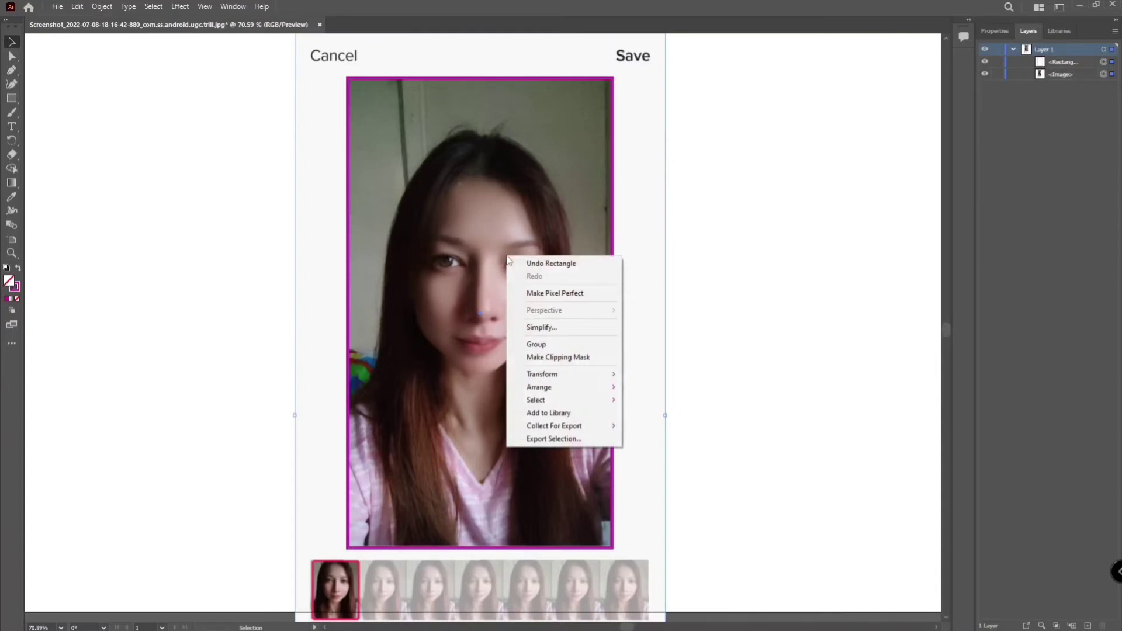
click(530, 358)
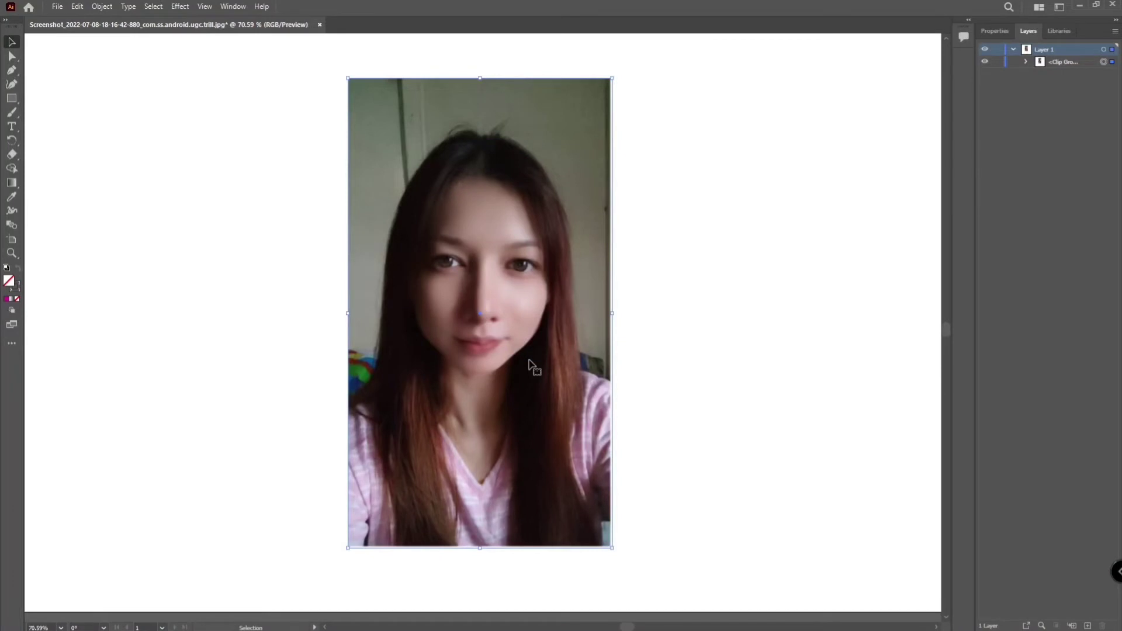
click(1024, 62)
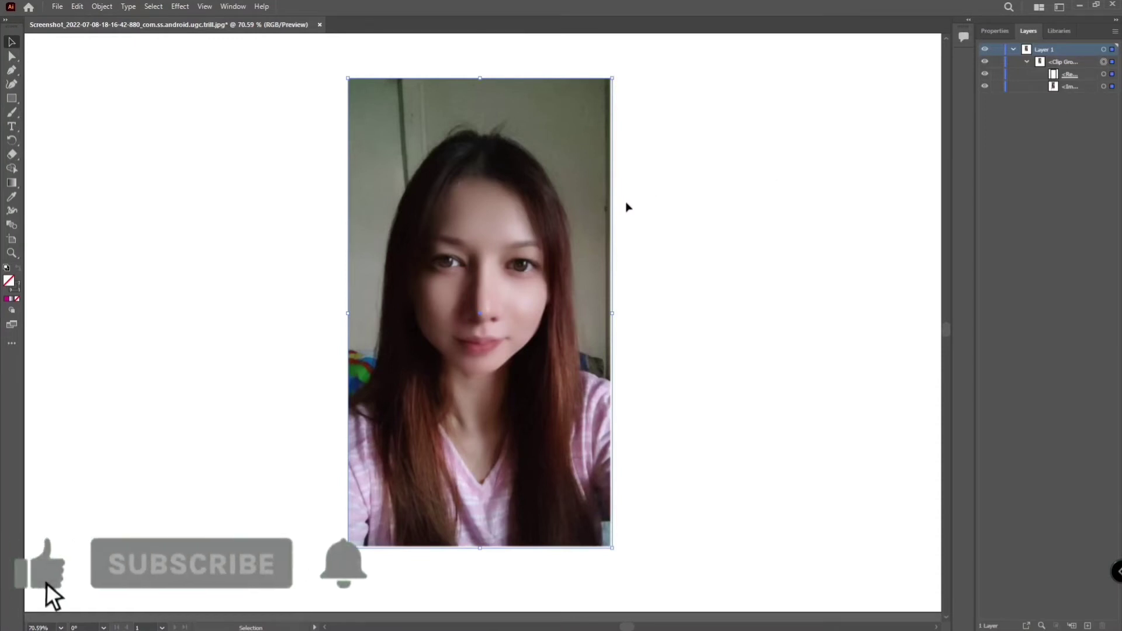
key(a)
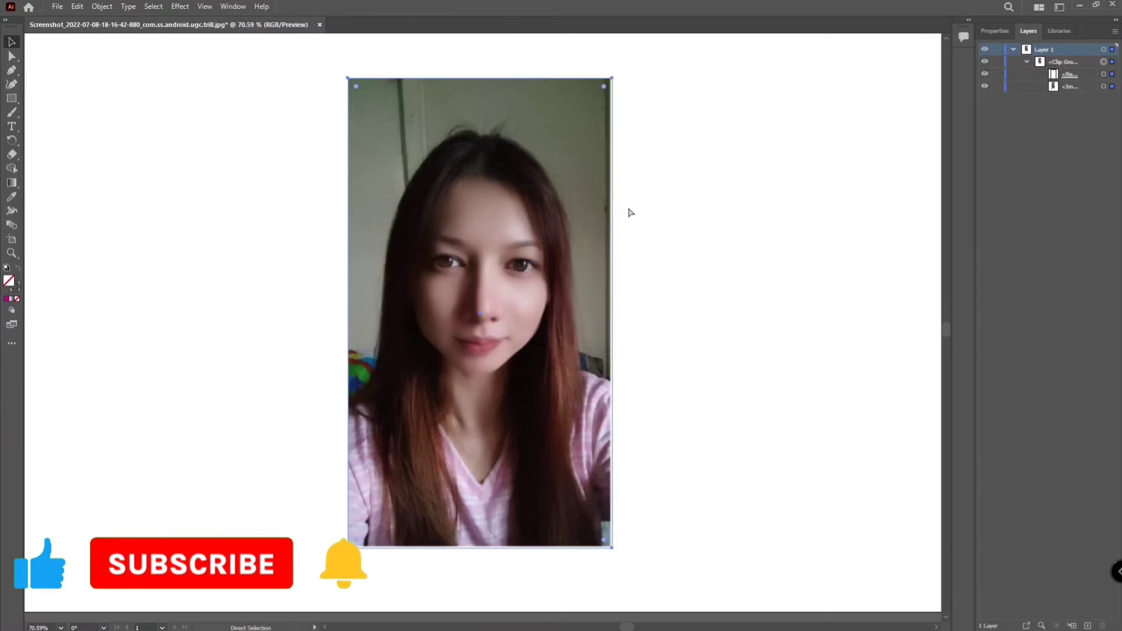
- Undo the clipping mask and the rectangle drawn around the portrait photo
key(ctrl+z)
key(ctrl+z)
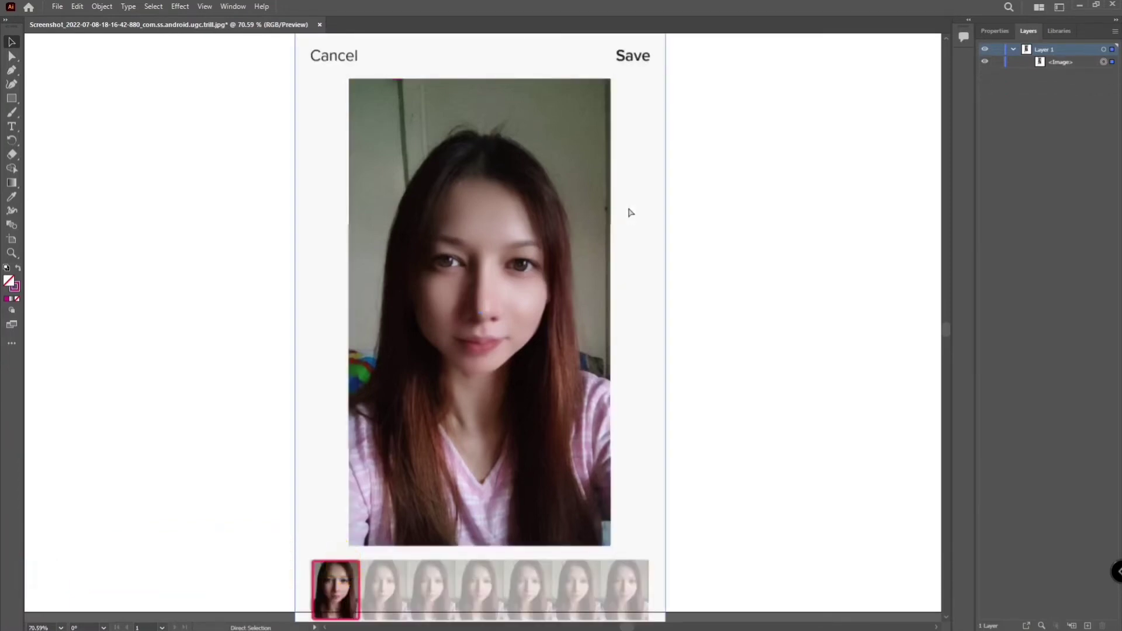
key(v)
- Draw a circle about 443 pt in diameter with the Ellipse tool and position it over the face in the portrait photo
click(12, 100)
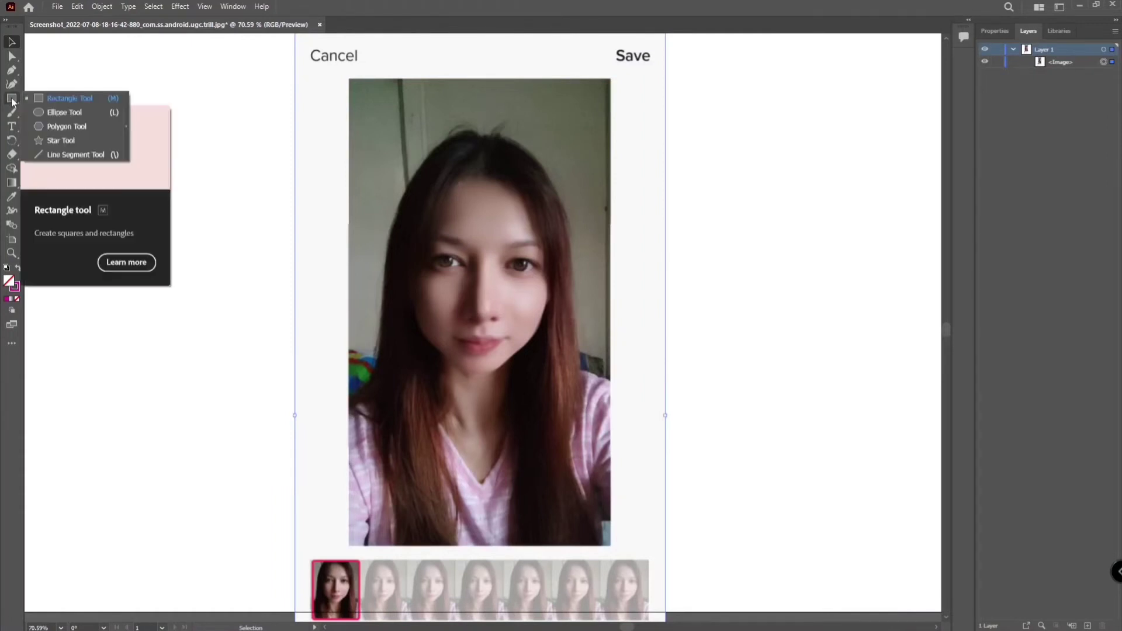
click(58, 113)
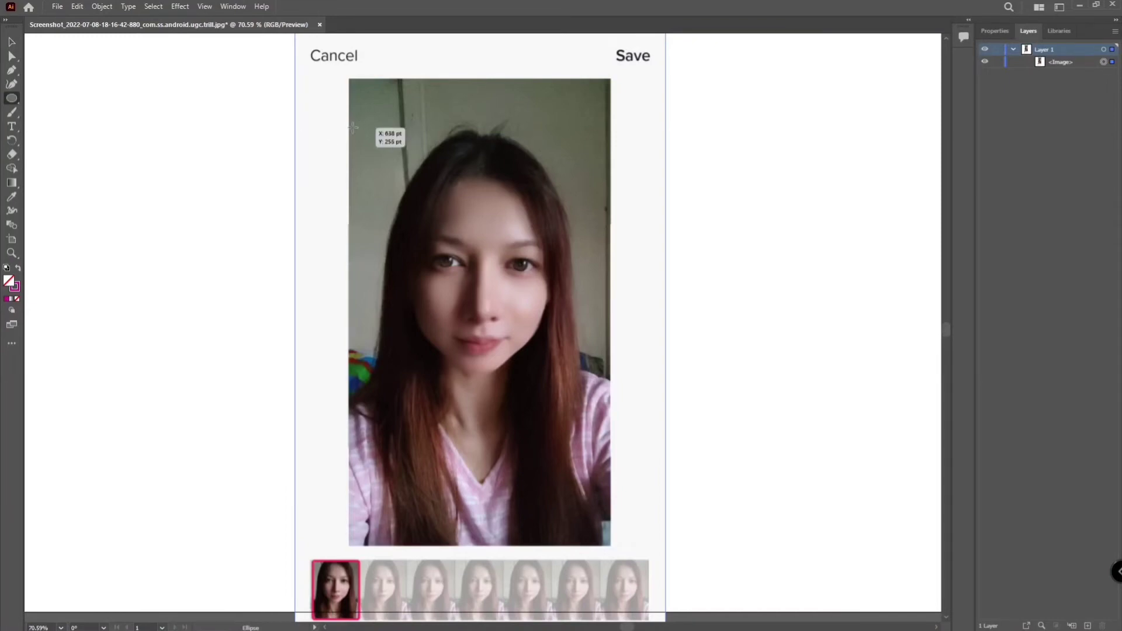
drag(352, 126, 526, 387)
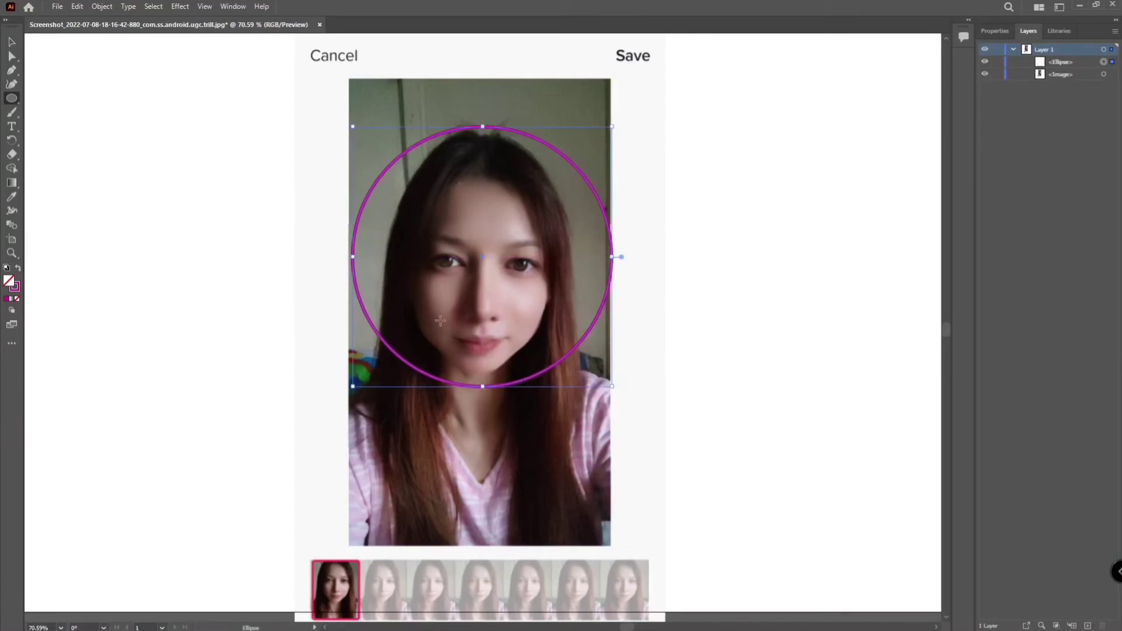
click(12, 42)
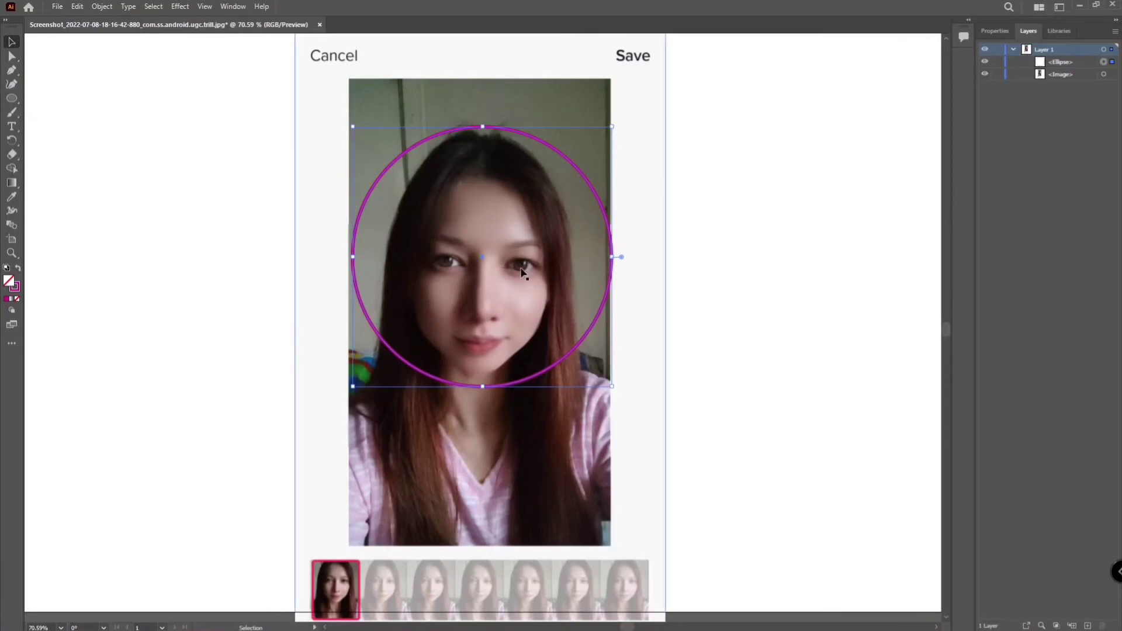
mouse_move(483, 260)
mouse_down()
mouse_move(479, 271)
mouse_move(483, 247)
mouse_move(493, 251)
mouse_move(476, 257)
mouse_move(480, 275)
mouse_up()
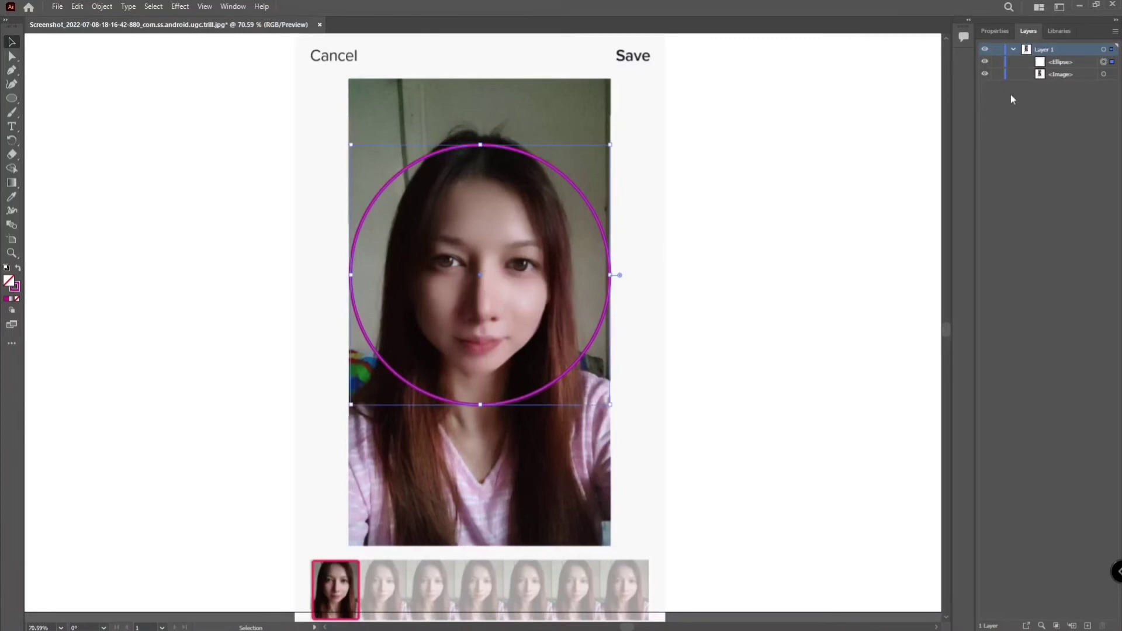
- Align the circle and the screenshot to each other by their horizontal and vertical centres
click(993, 31)
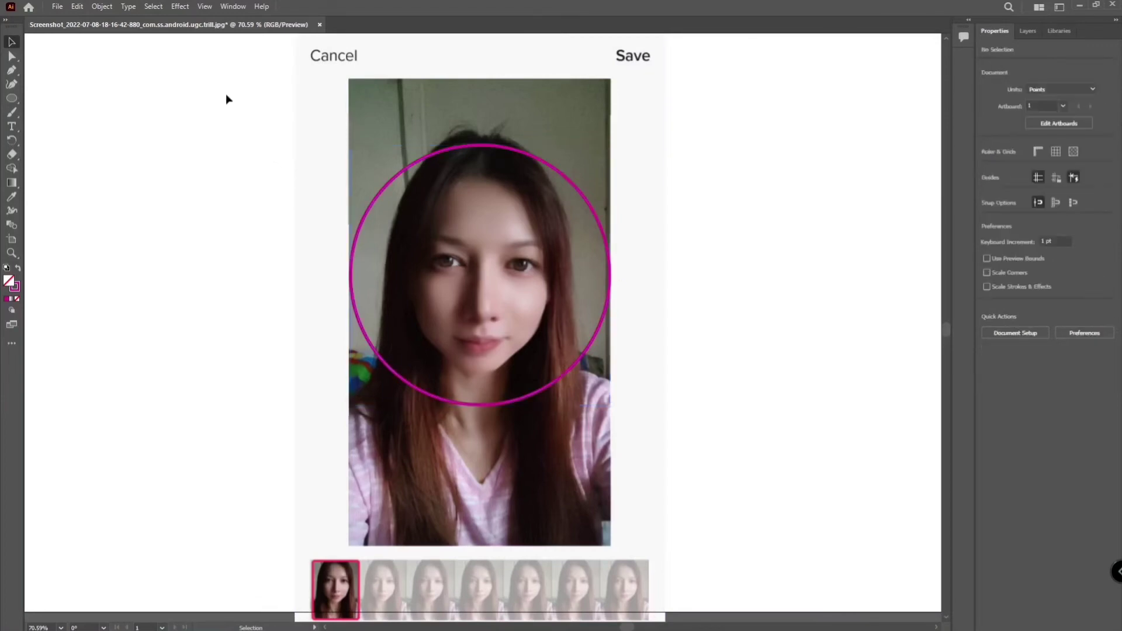
drag(225, 96, 671, 397)
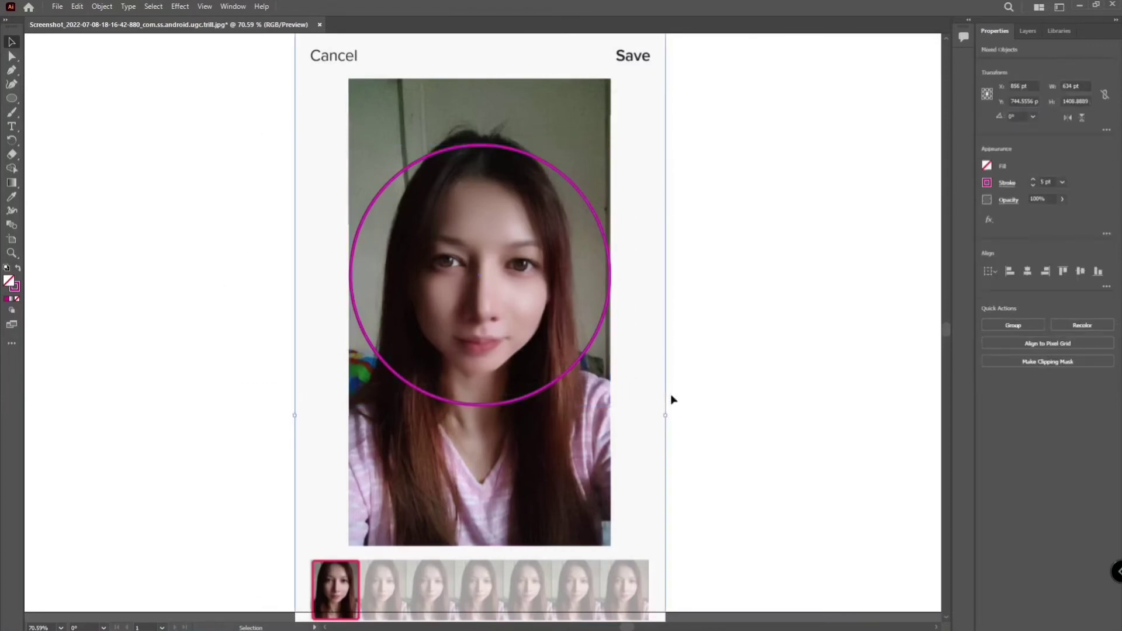
click(1025, 272)
click(1080, 274)
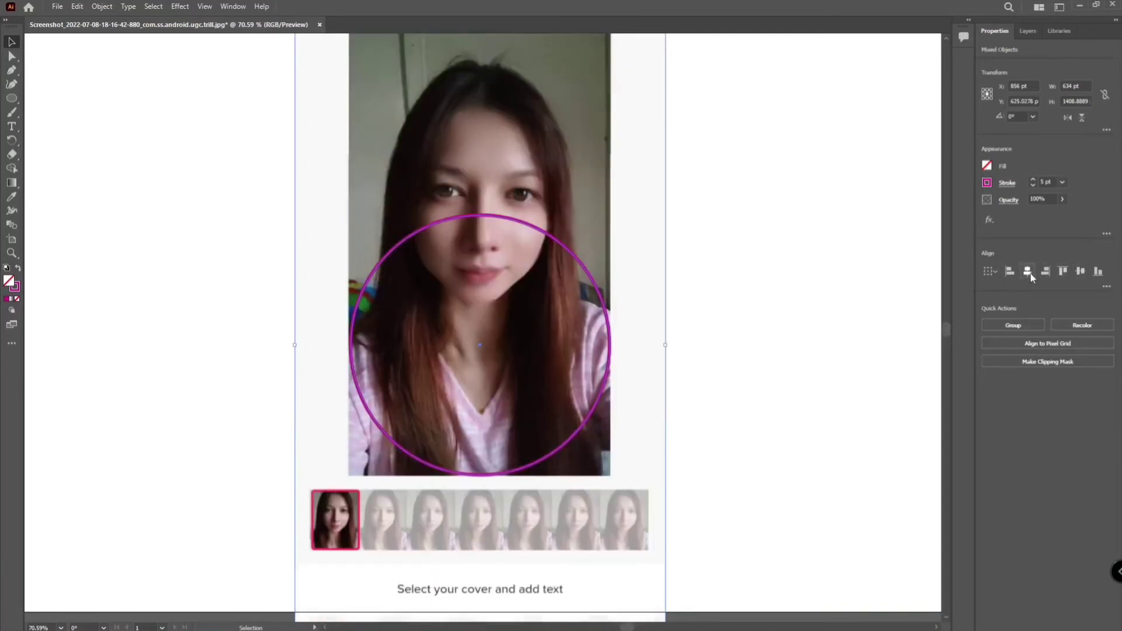
scroll(757, 285, up, 2)
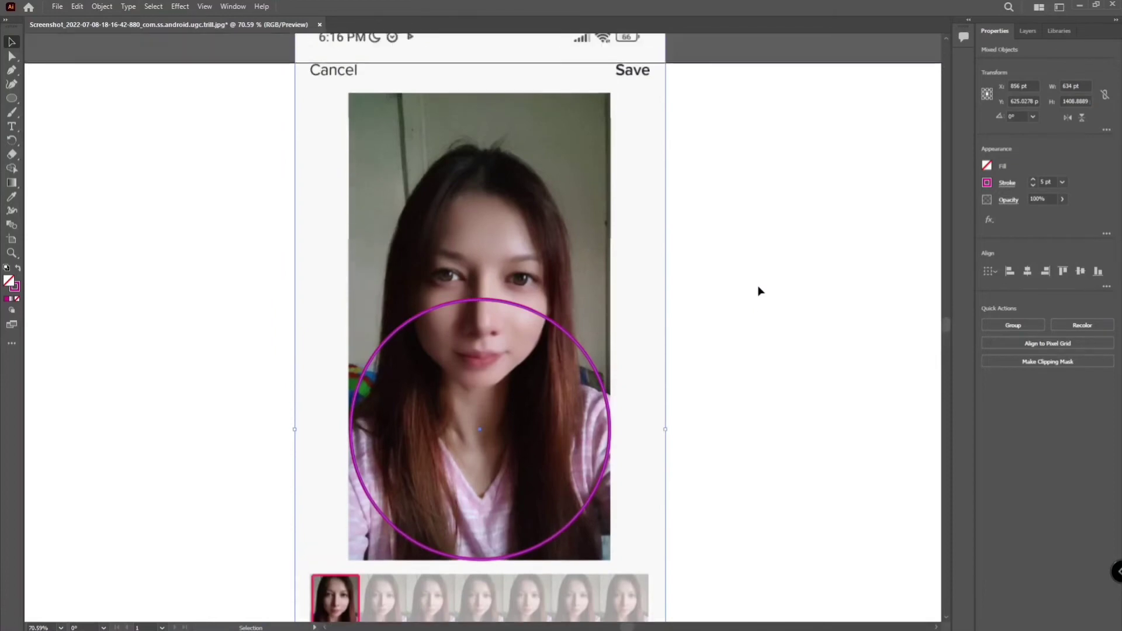
- Shift the circle and screenshot together slightly, and move only the circle up over the face to about X 841, Y 419 pt
mouse_move(489, 443)
mouse_down()
mouse_move(488, 413)
mouse_move(489, 451)
mouse_move(476, 414)
mouse_move(472, 446)
mouse_up()
click(706, 345)
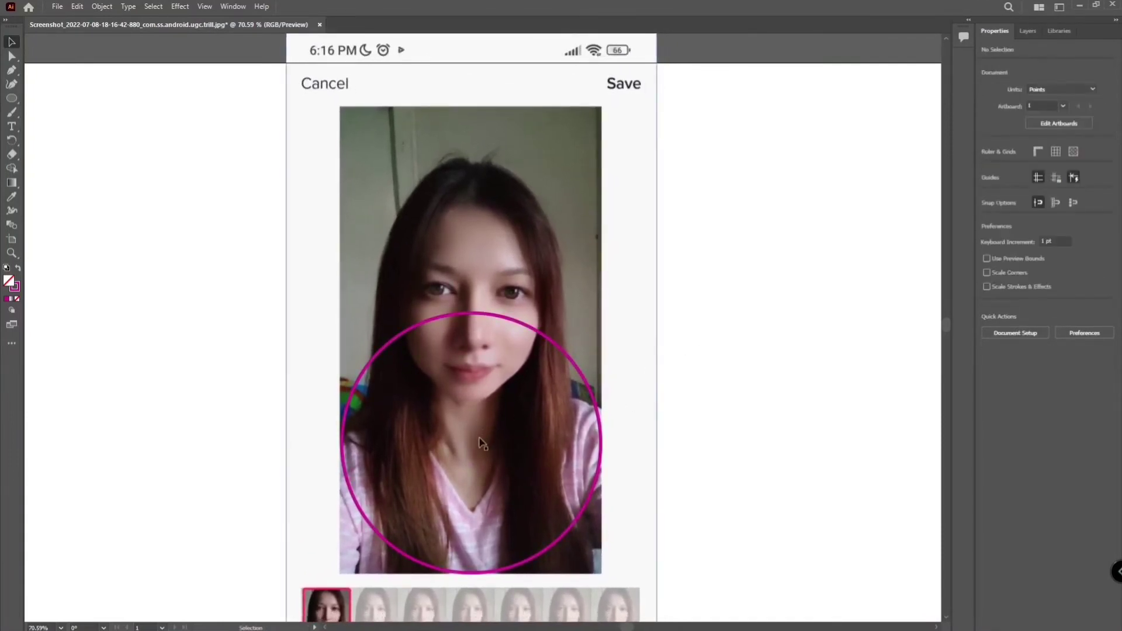
click(474, 435)
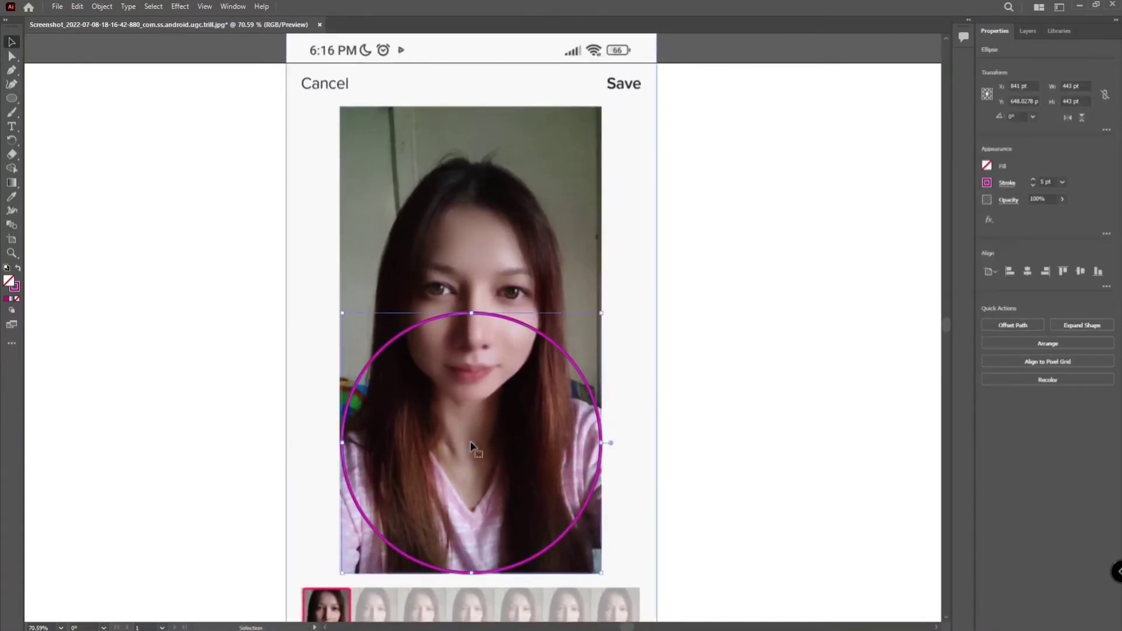
drag(473, 445, 472, 312)
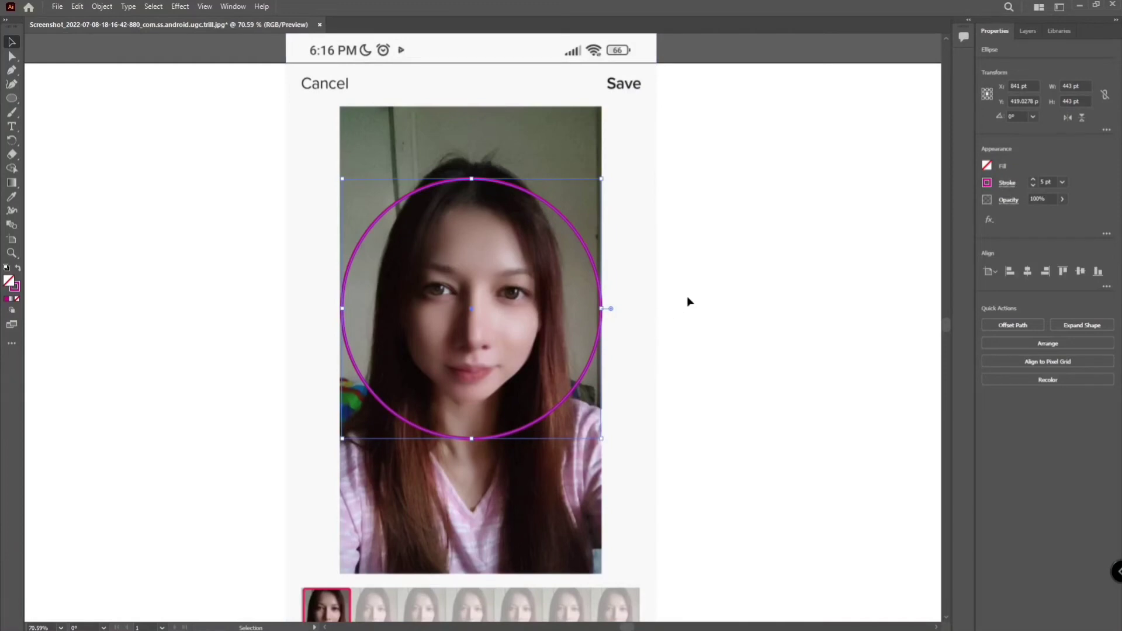
- Select the circle and the screenshot together and make a clipping mask that crops the photo to the circle
click(1027, 31)
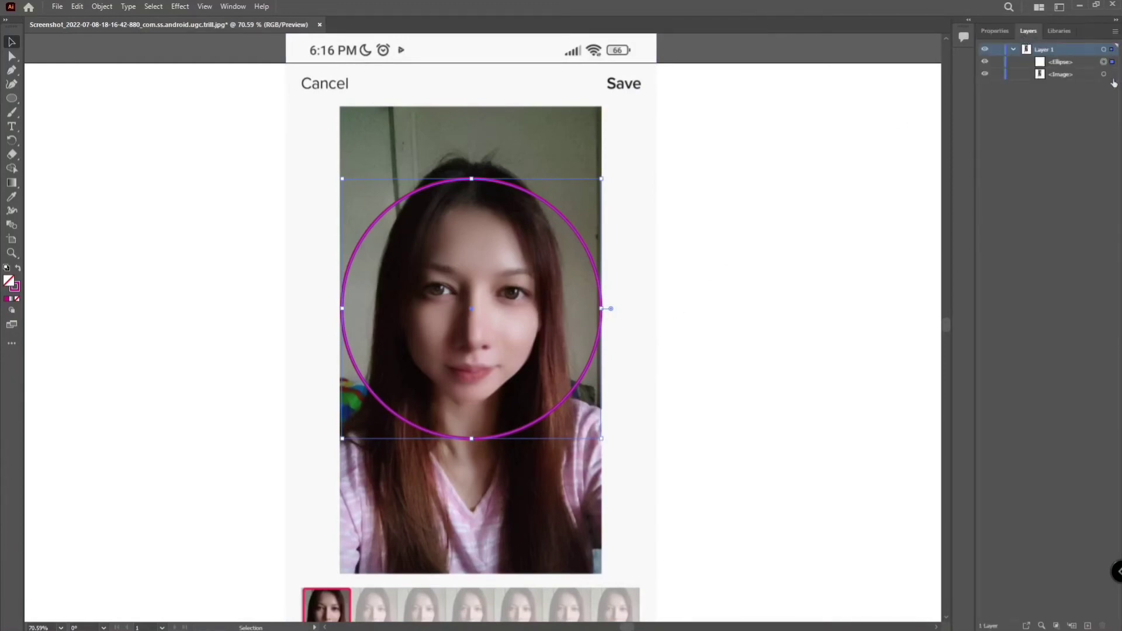
drag(184, 138, 736, 415)
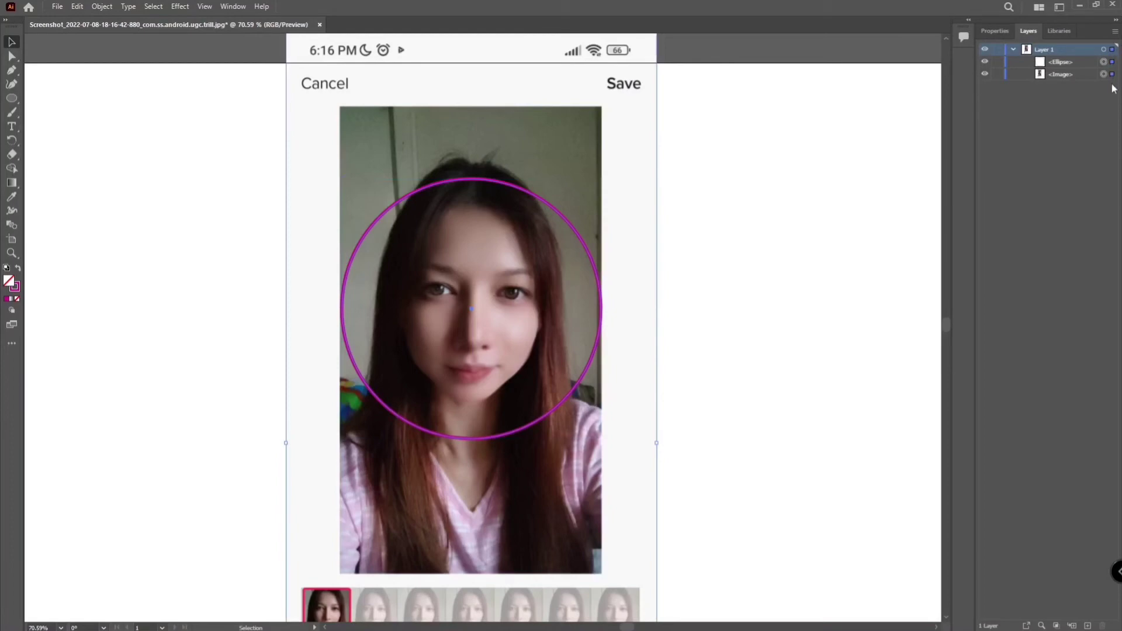
right_click(506, 314)
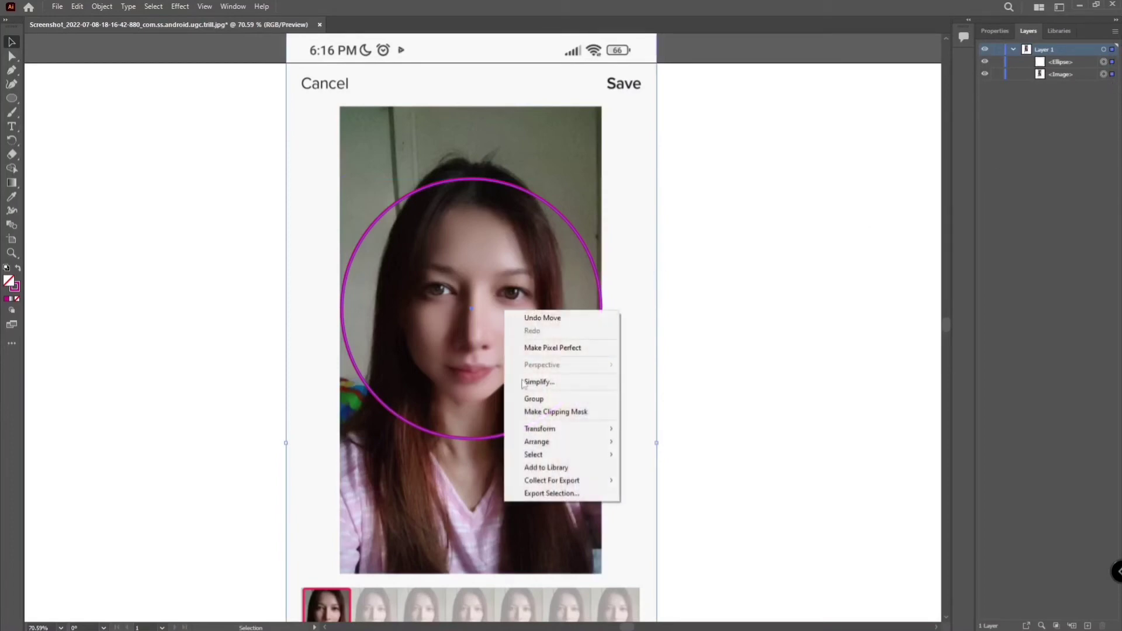
click(527, 415)
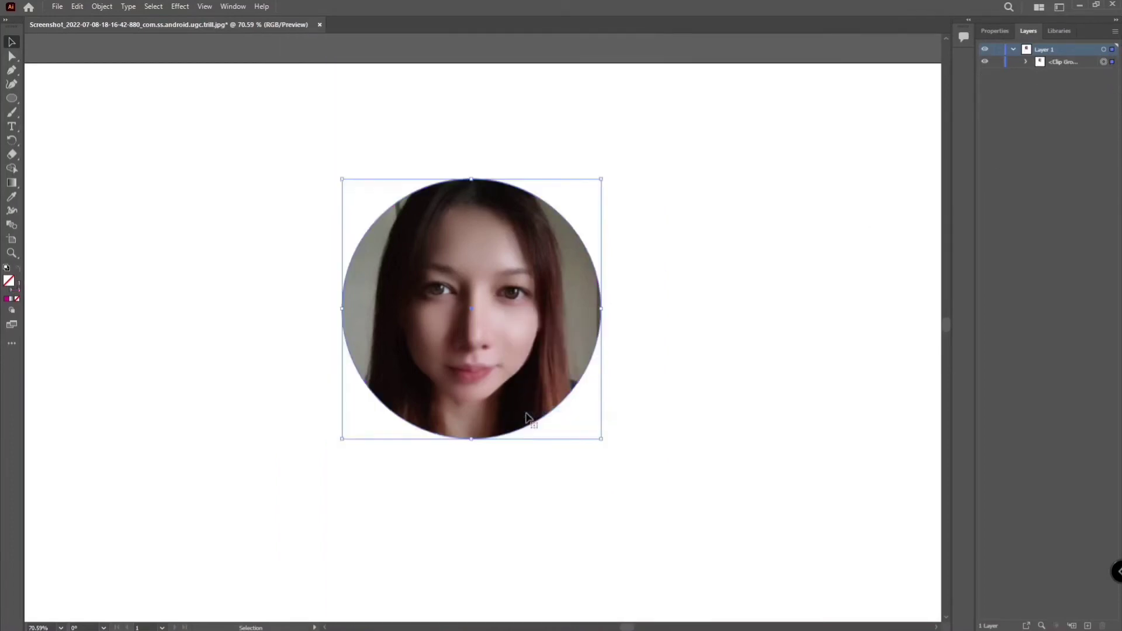
- Export the circular crop as a JPEG named "cicrle shape image" in the EDC folder without using artboards
click(60, 8)
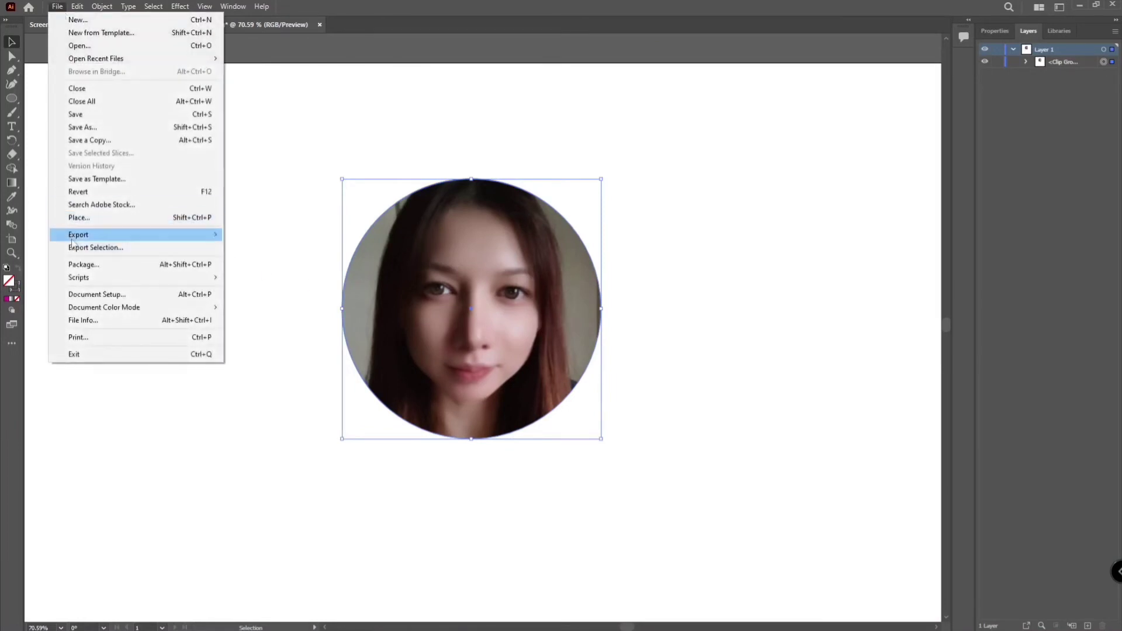
mouse_move(73, 239)
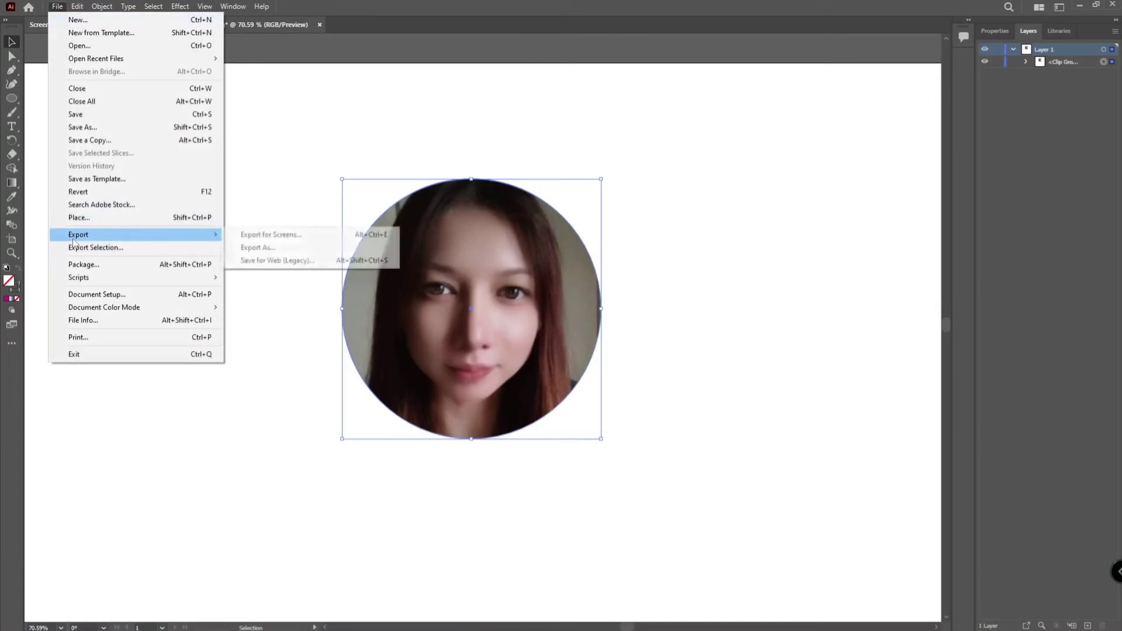
click(255, 250)
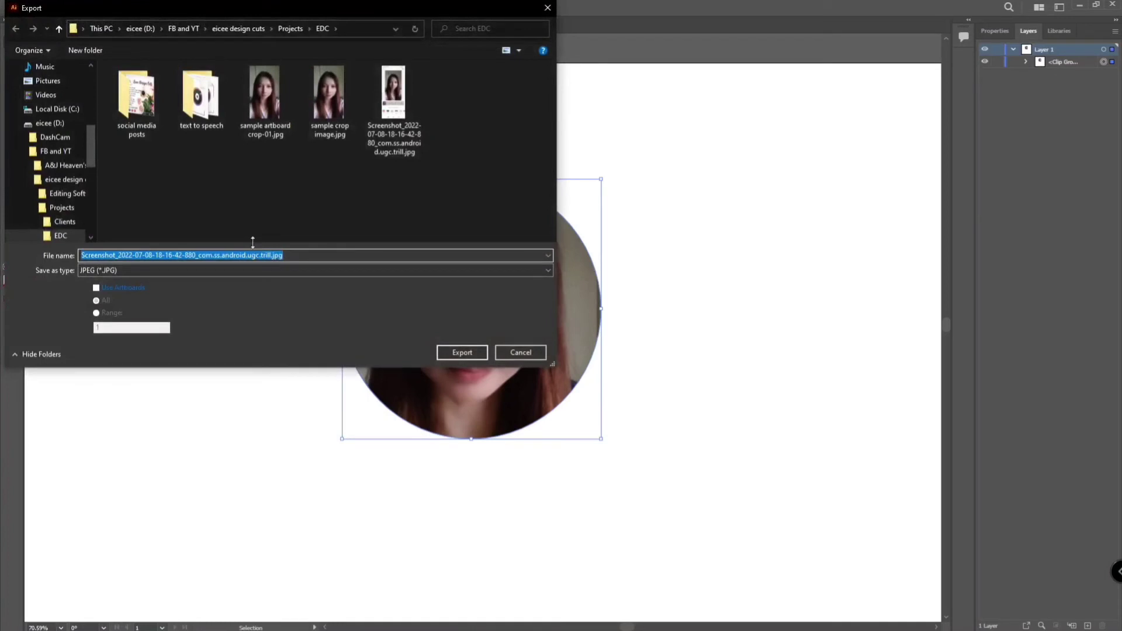
text(crc)
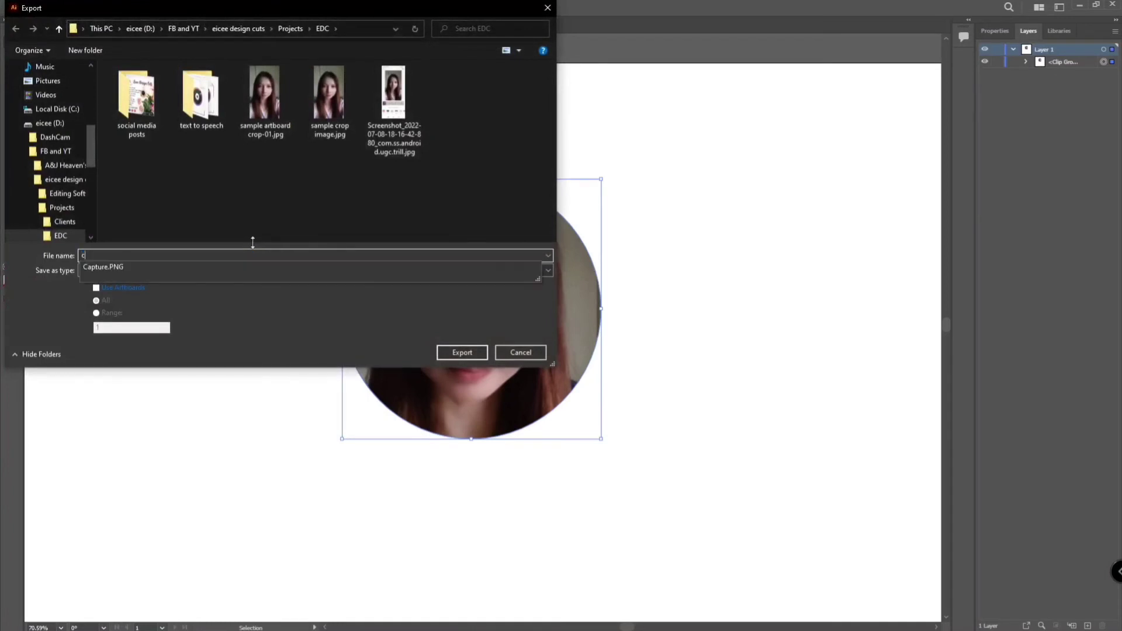
text(rle s)
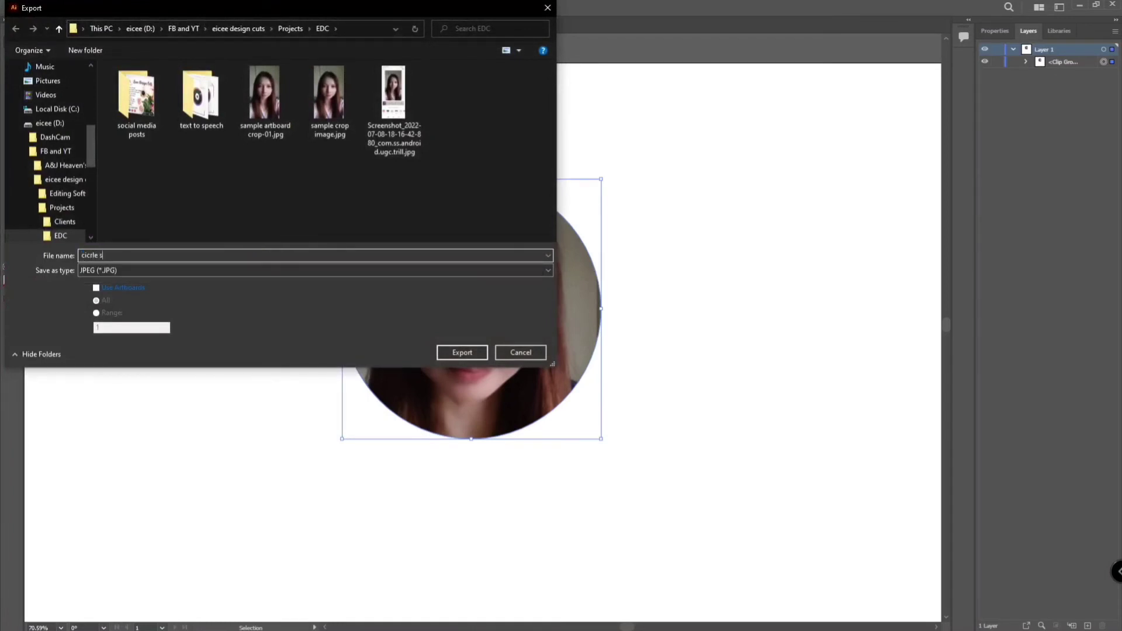
text(ahpe)
key(BackSpace)
key(BackSpace)
key(BackSpace)
key(BackSpace)
key(BackSpace)
text(shape image)
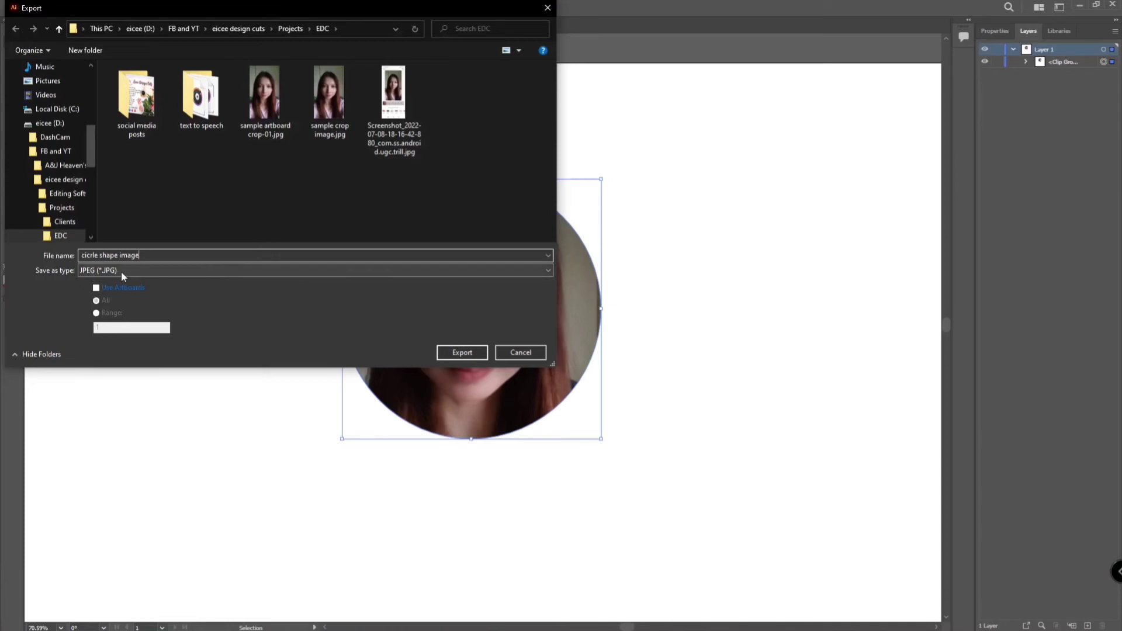
click(457, 355)
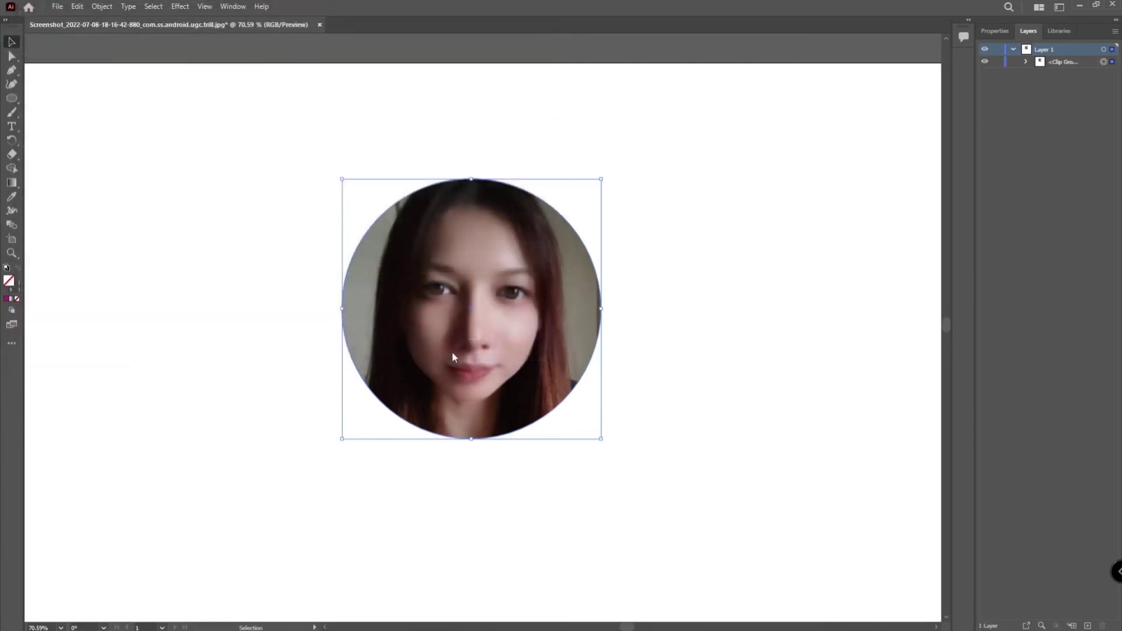
click(610, 482)
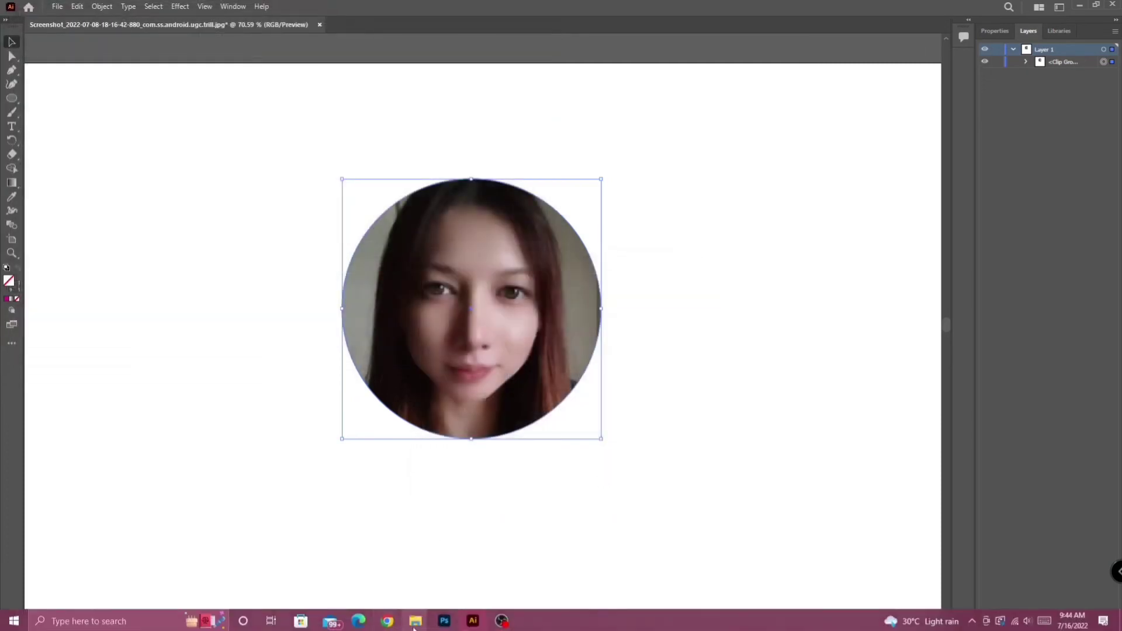
- Switch to File Explorer, open the exported "cicrle shape image.jpg" from the EDC folder to check it, and close the preview
click(471, 577)
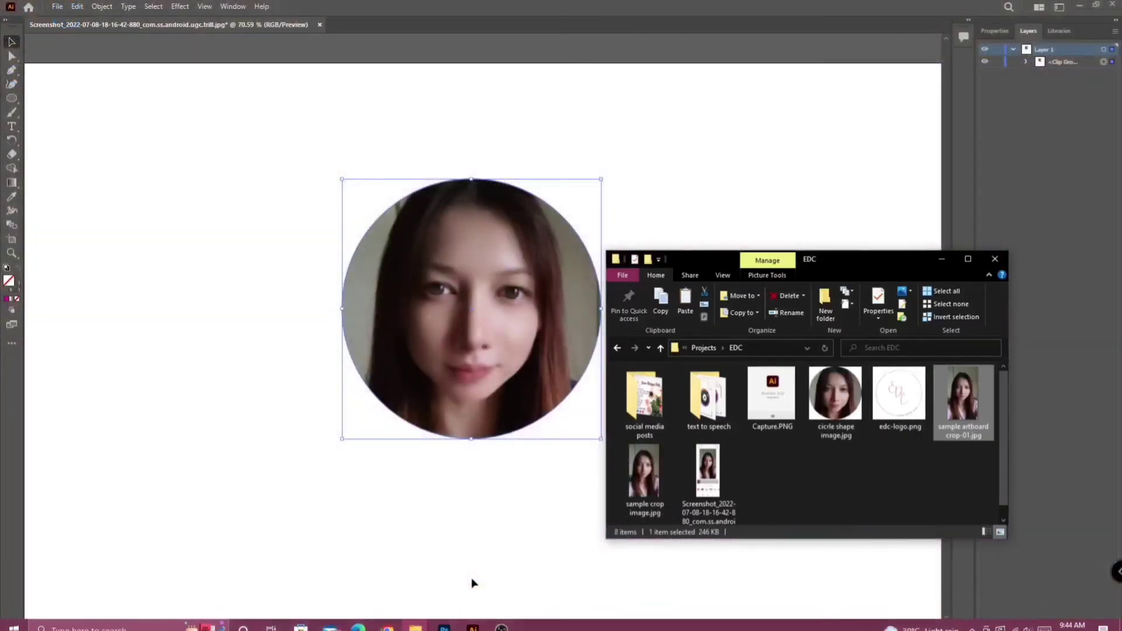
double_click(836, 391)
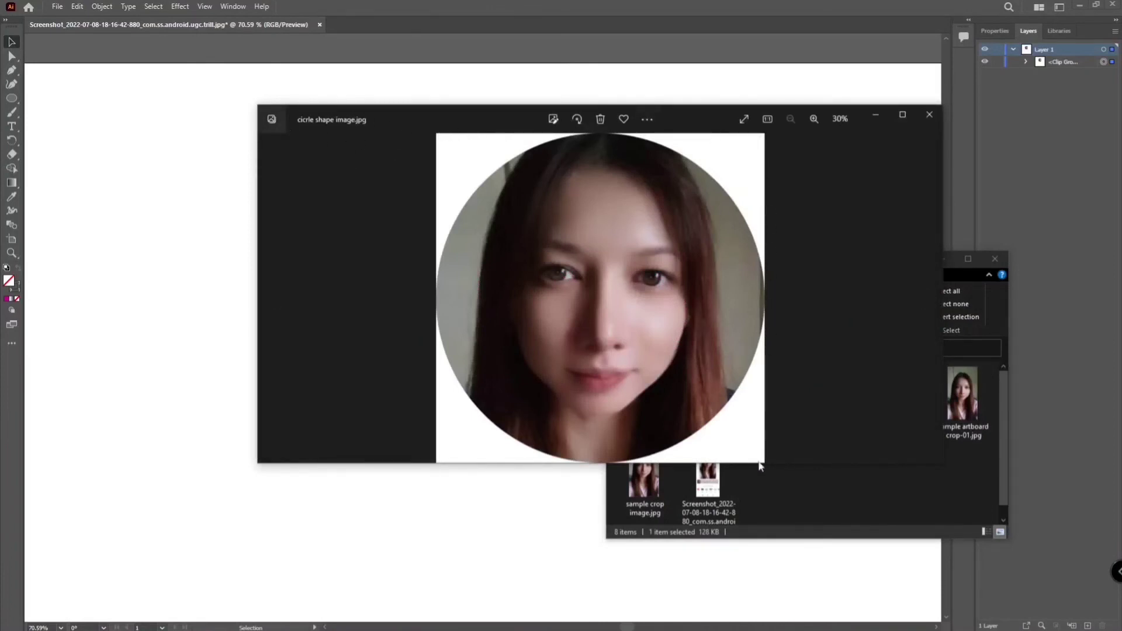
click(930, 116)
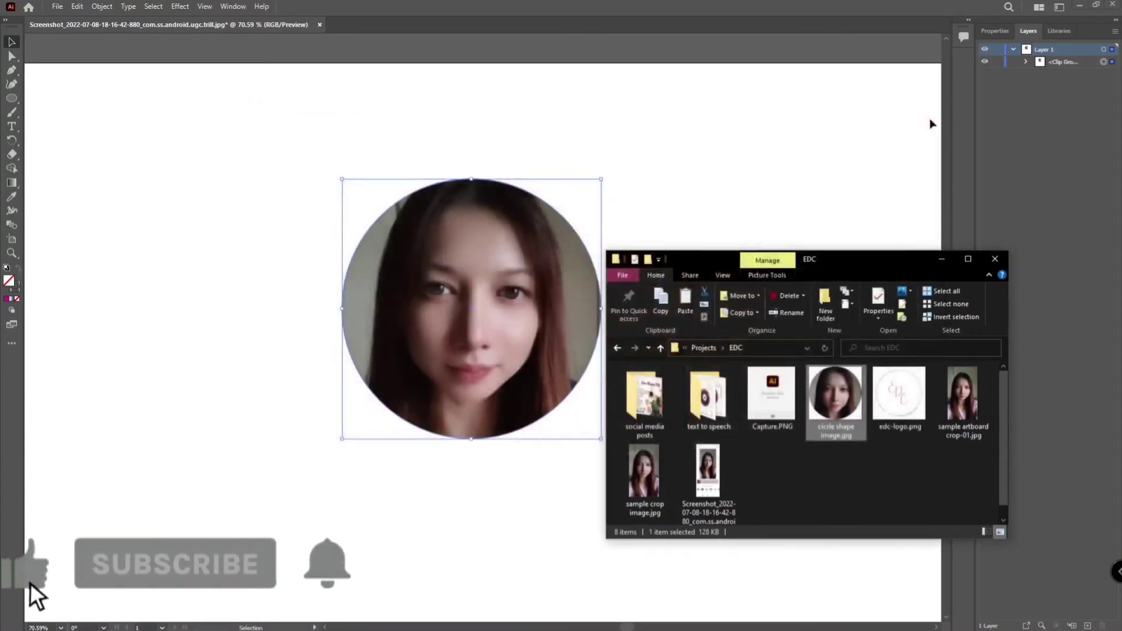
- Return to Illustrator and export the circular crop as a PNG named "circle shape image 2" in the EDC folder, with a transparent background at 300 ppi
click(935, 258)
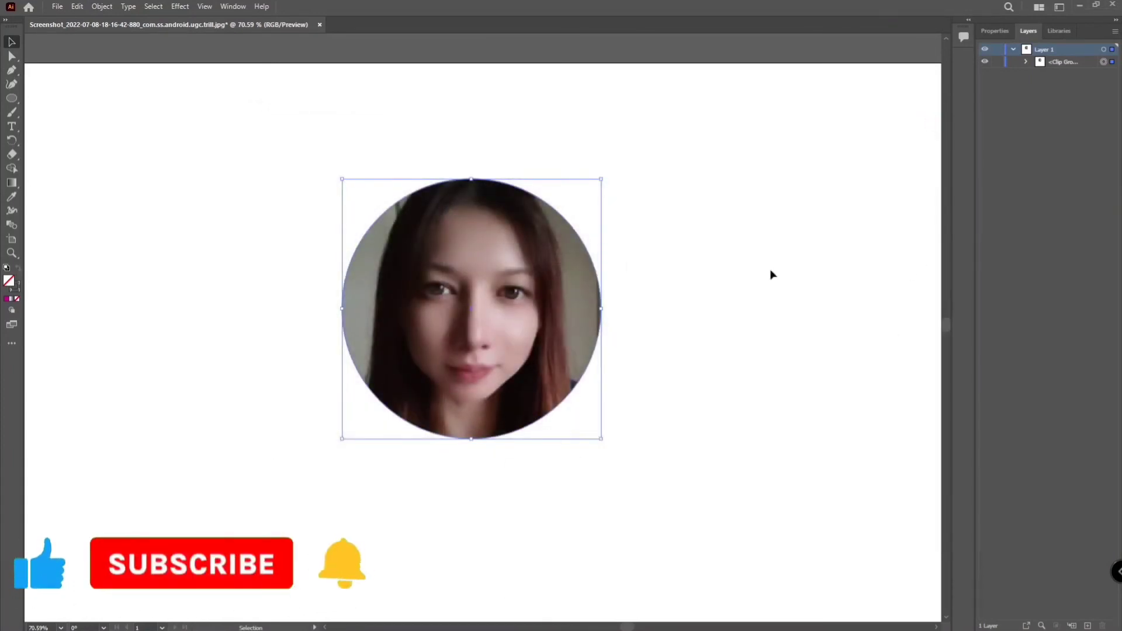
click(57, 7)
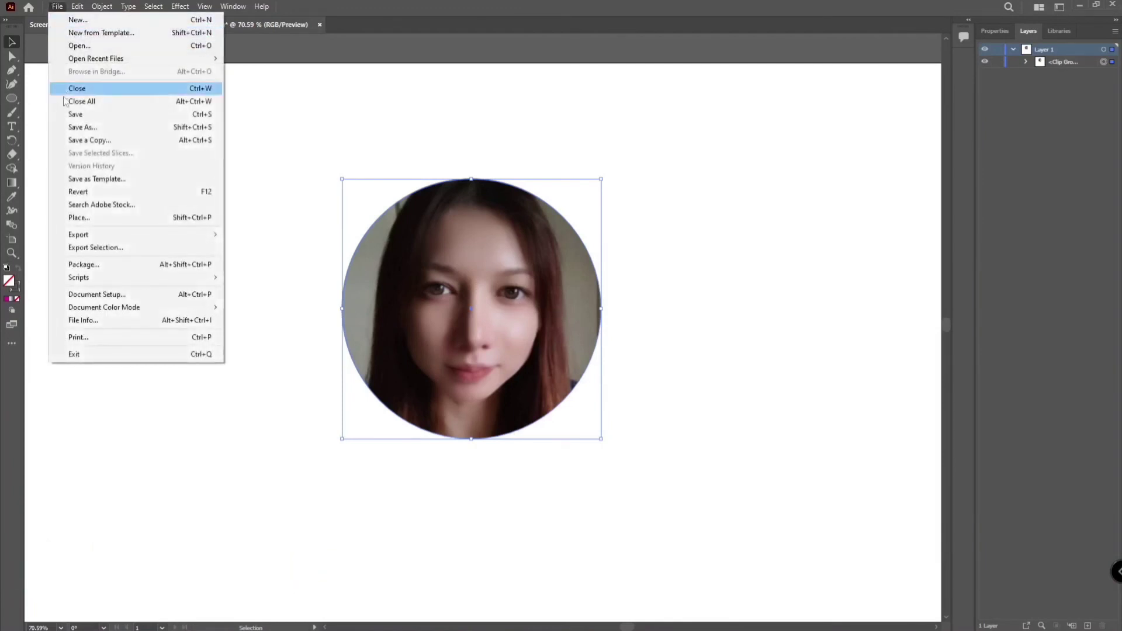
mouse_move(146, 234)
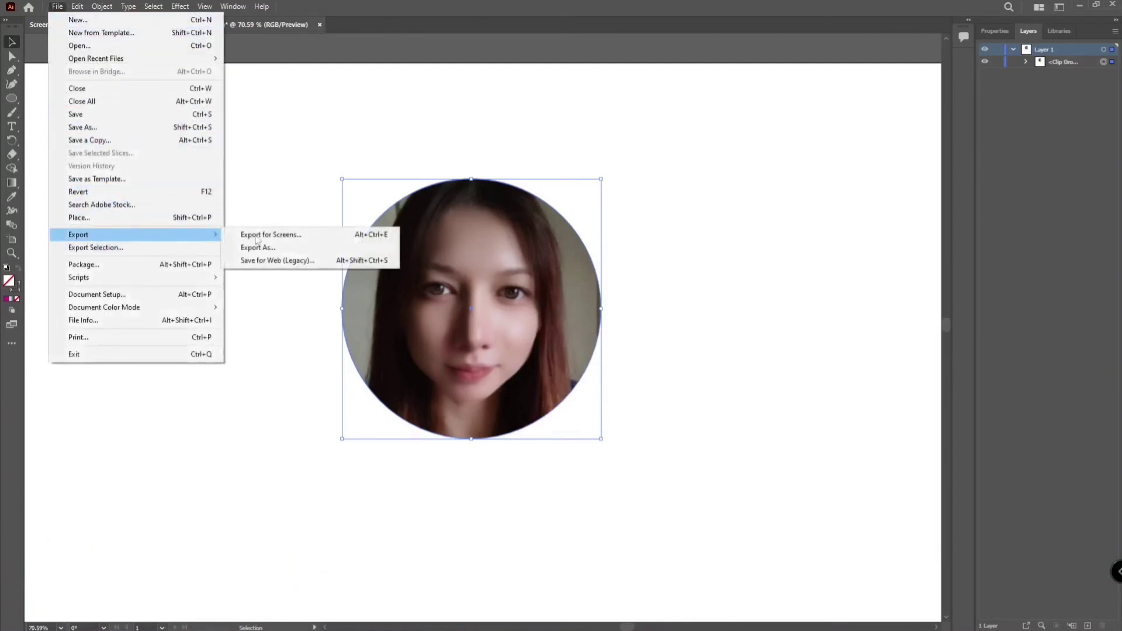
click(270, 249)
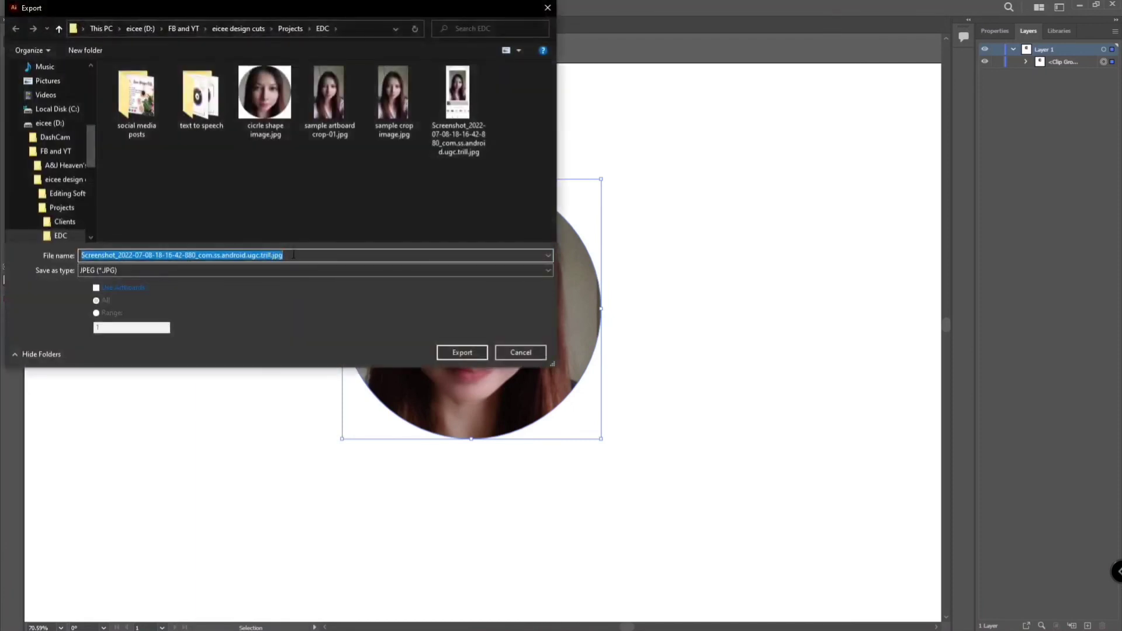
text(circle)
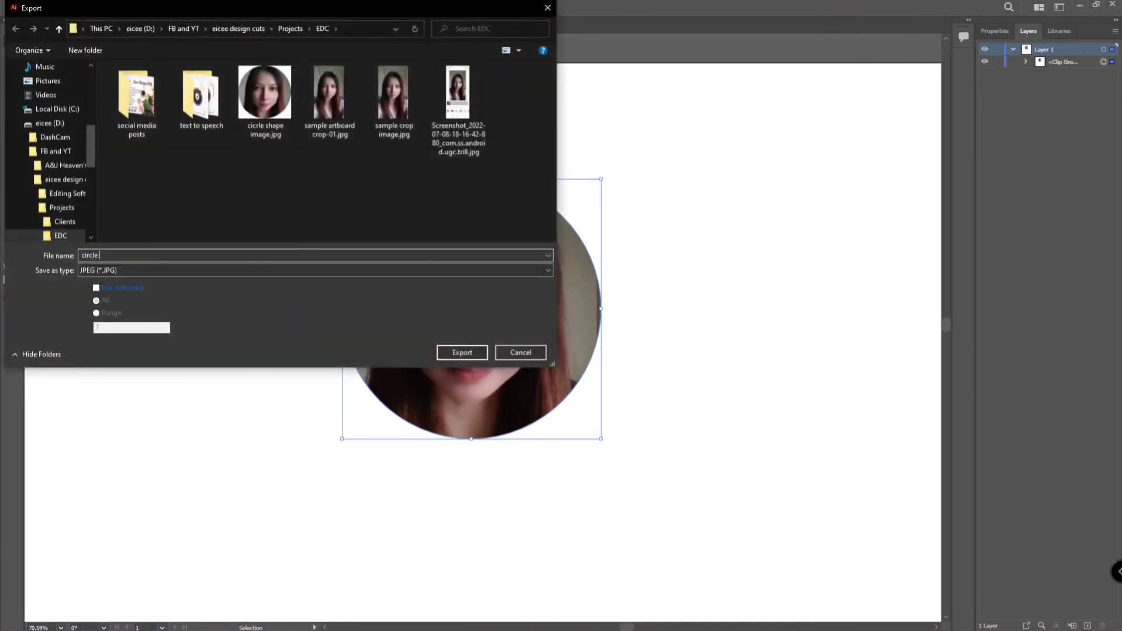
text( shape image 2)
click(124, 271)
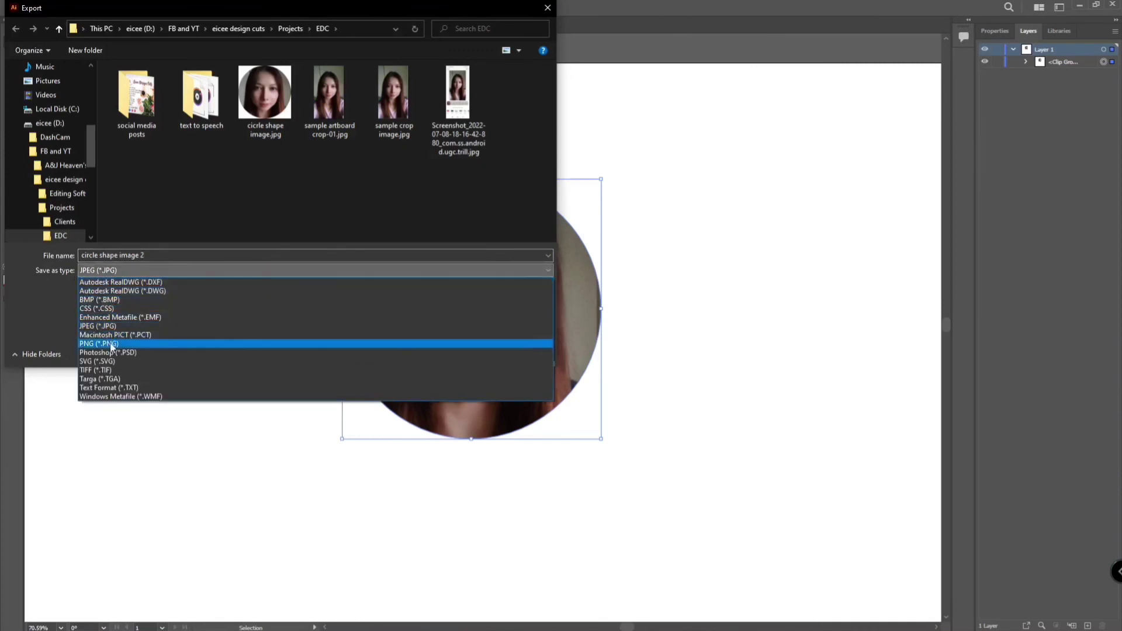
click(127, 345)
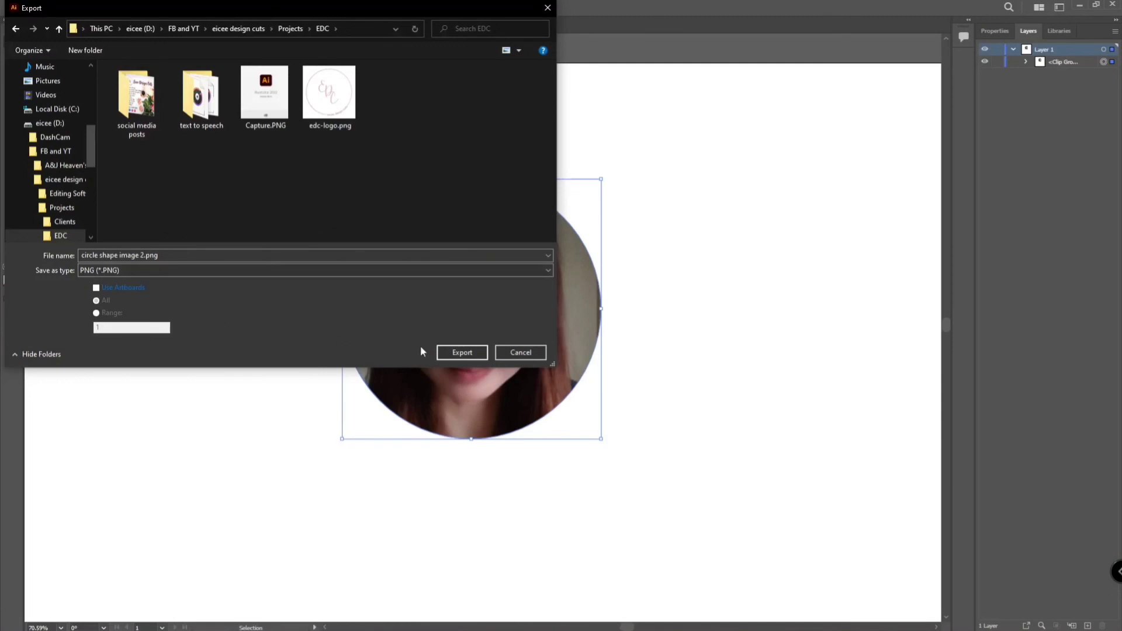
click(460, 354)
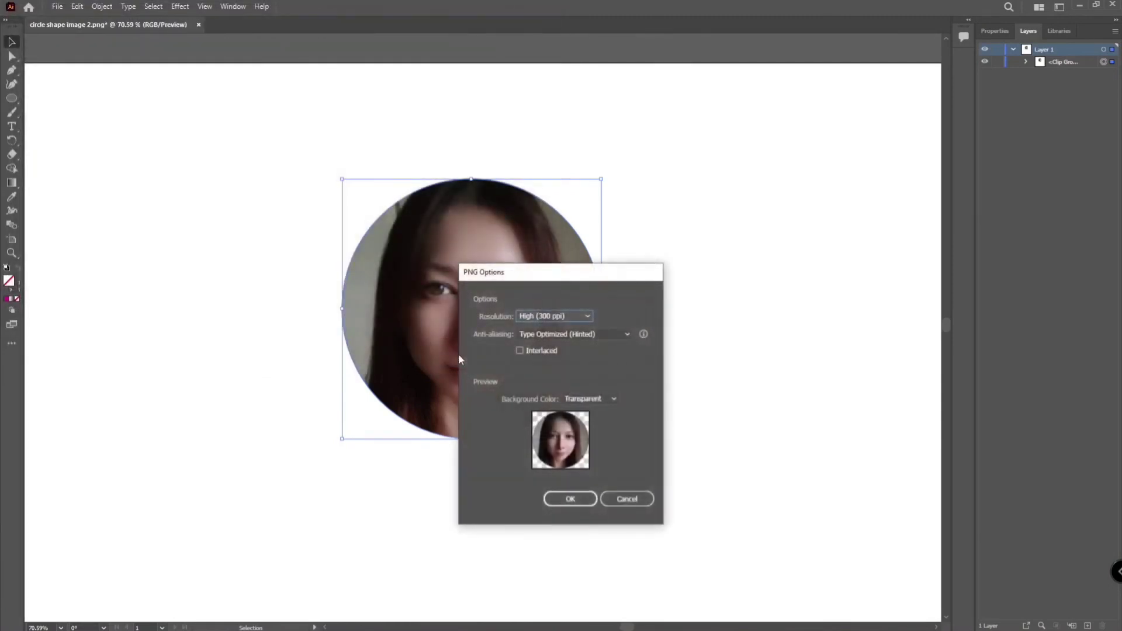
click(575, 500)
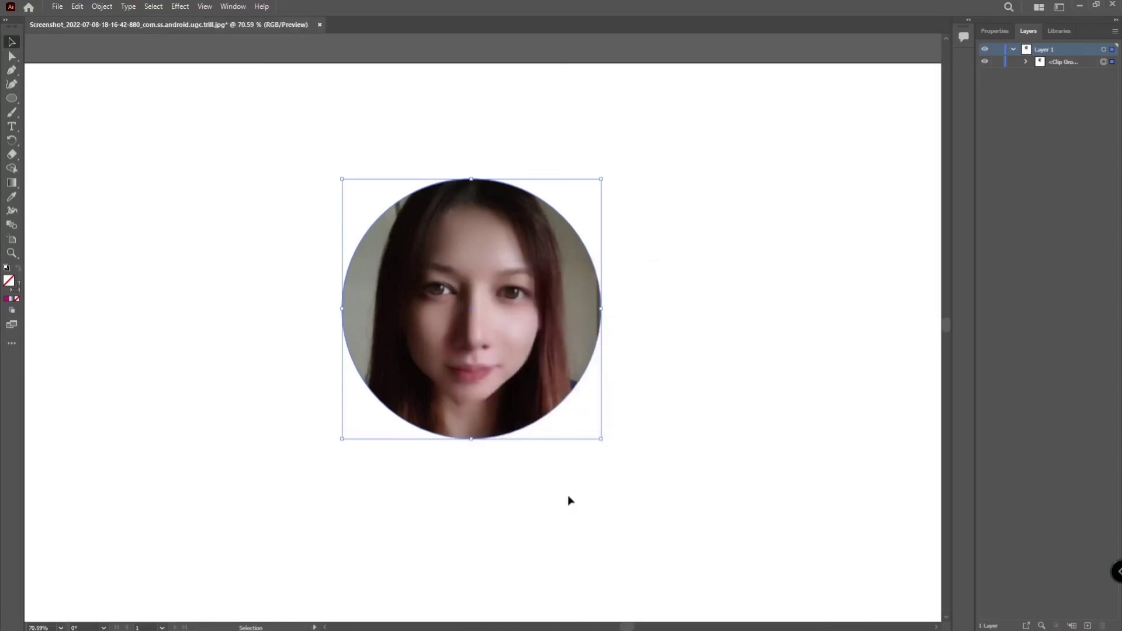
- Switch to File Explorer, open the exported "circle shape image 2.png" to check it, and put the preview and the folder window away
mouse_move(445, 630)
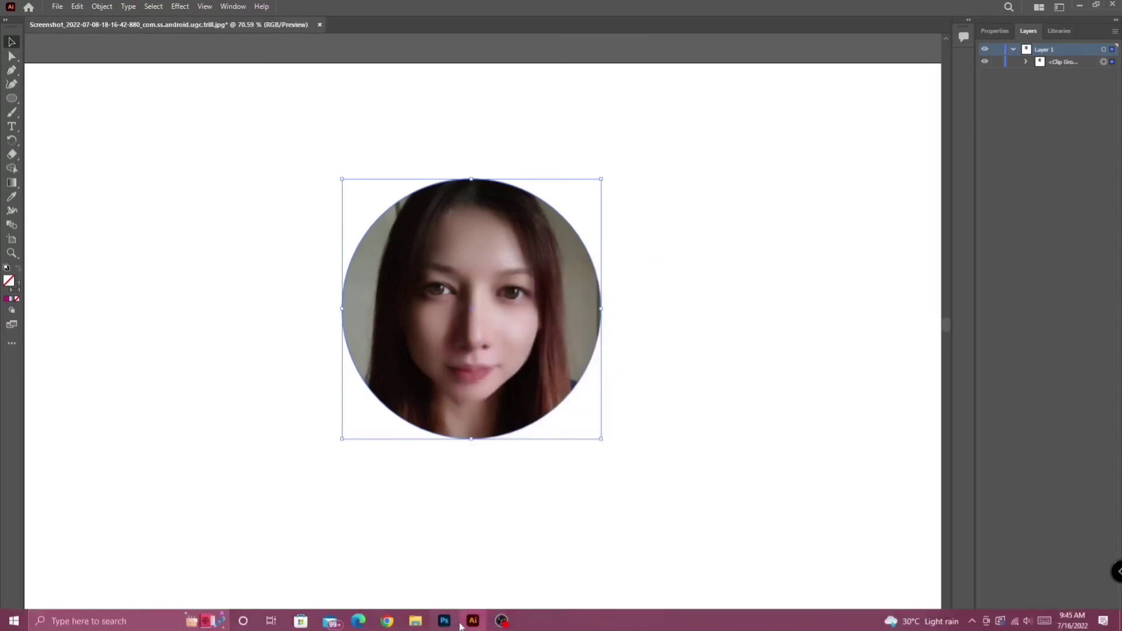
mouse_move(416, 621)
click(450, 591)
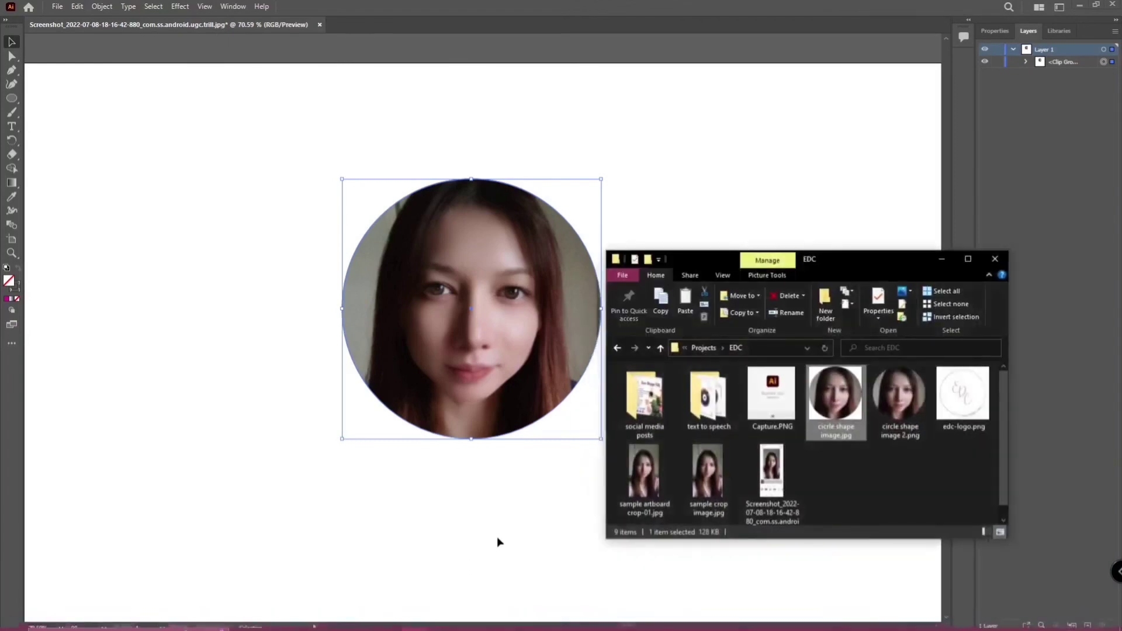
double_click(898, 407)
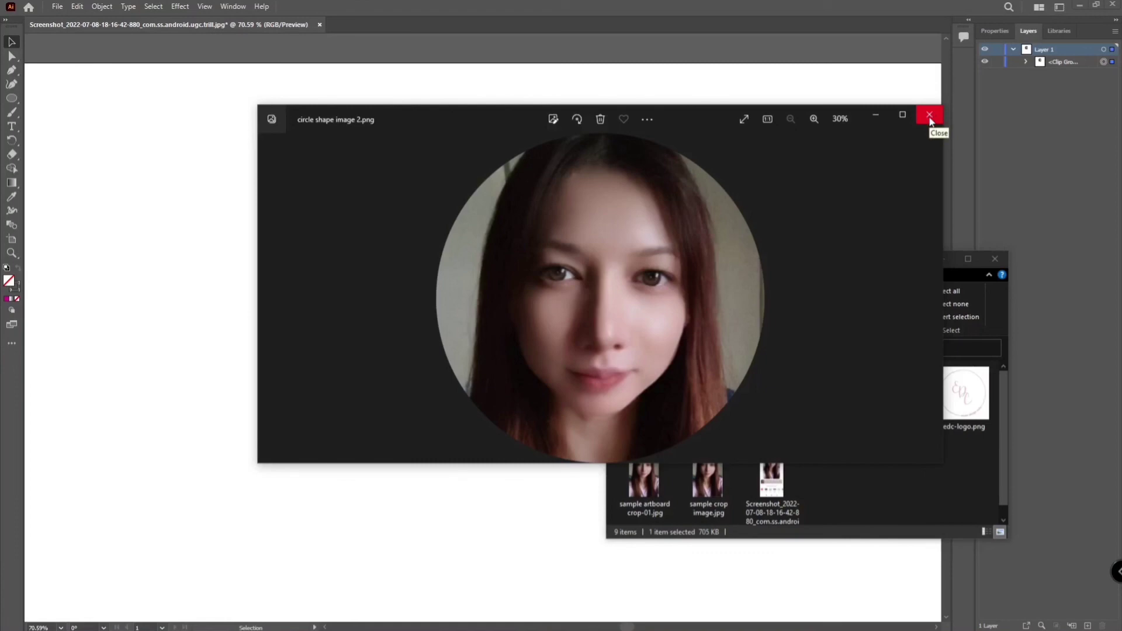
click(929, 120)
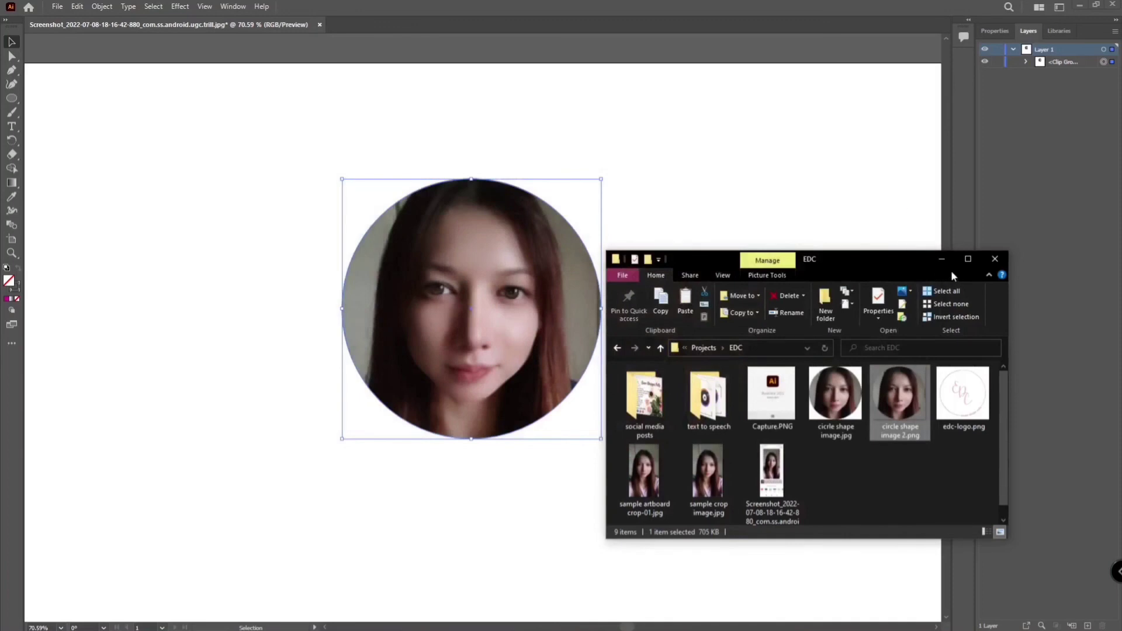
click(941, 260)
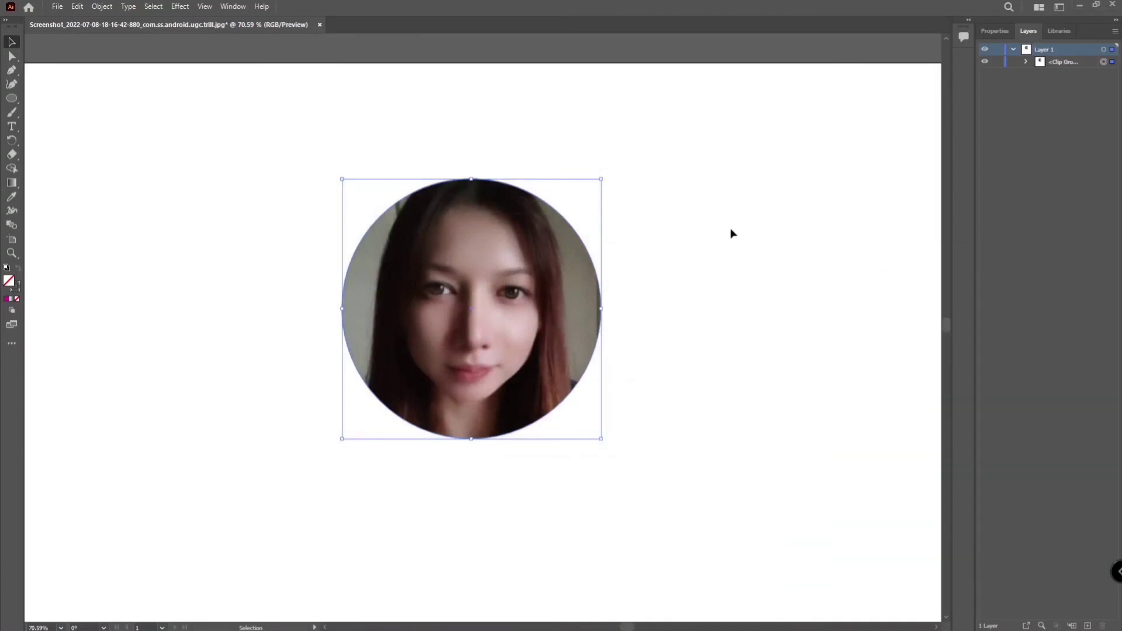